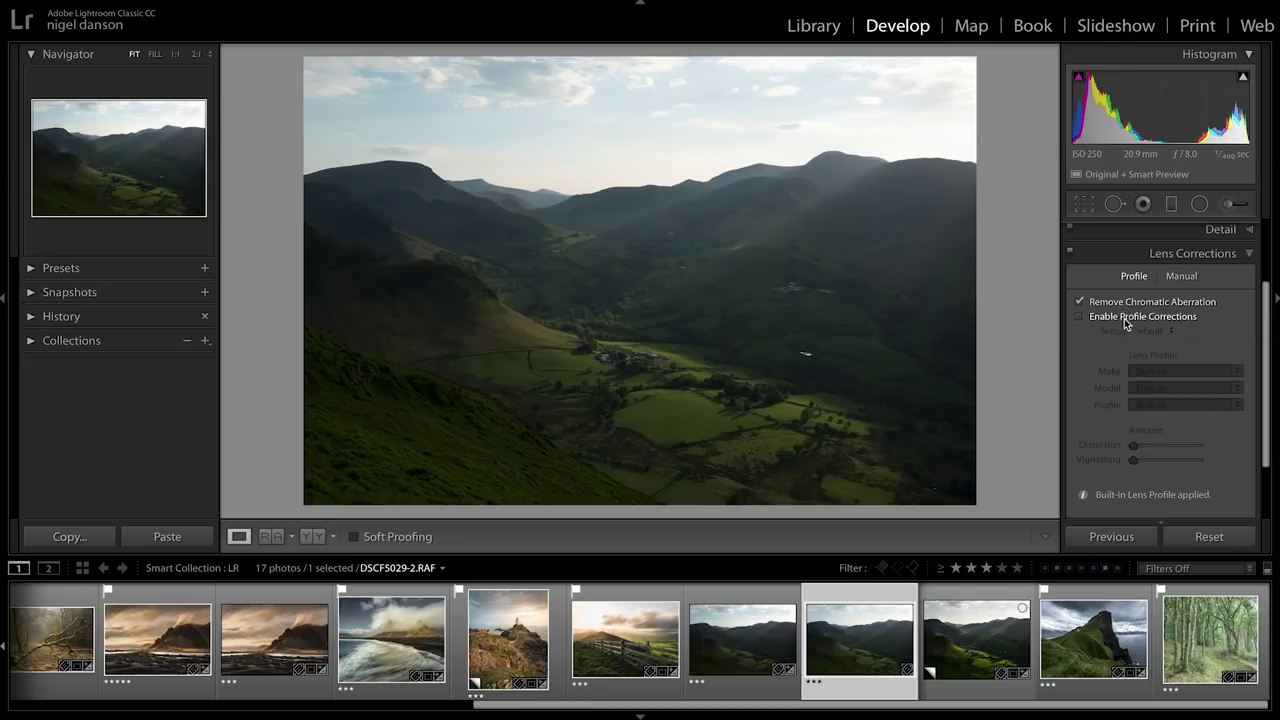
- Enable profile corrections for the valley photo using the built-in lens profile
left_click(1107, 318)
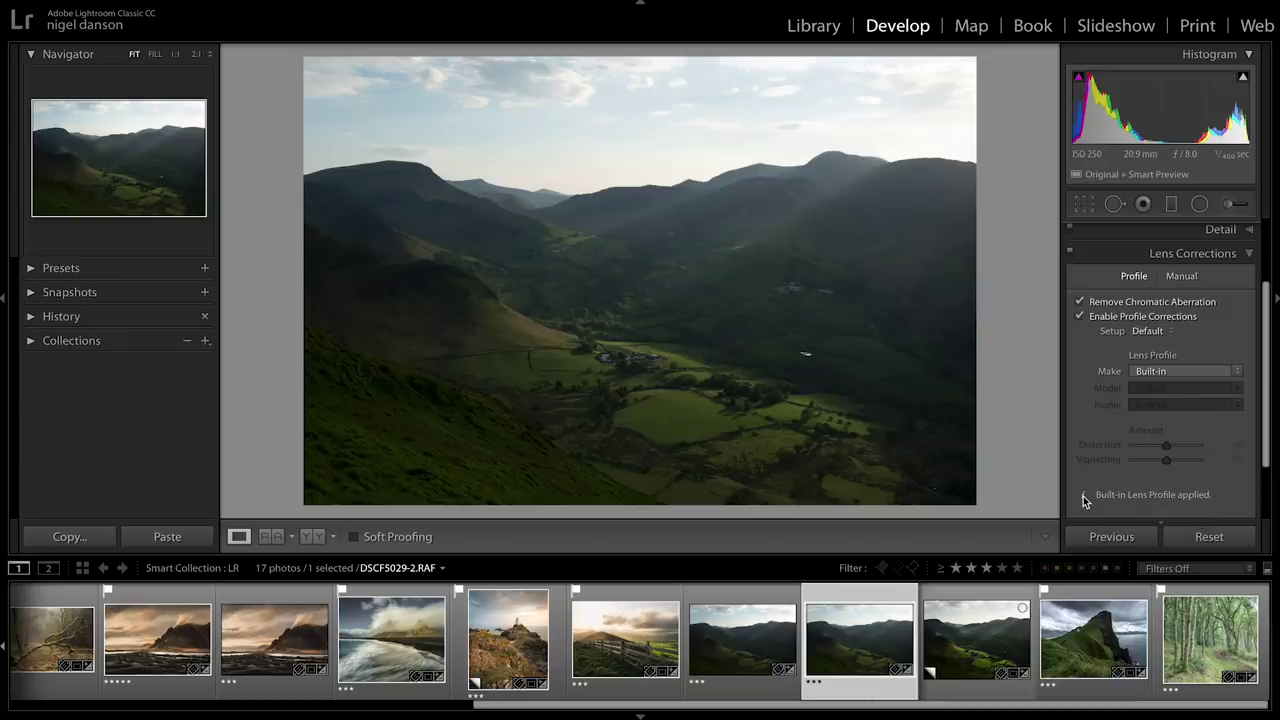
left_click(1083, 496)
scroll(1136, 307, "up", 5)
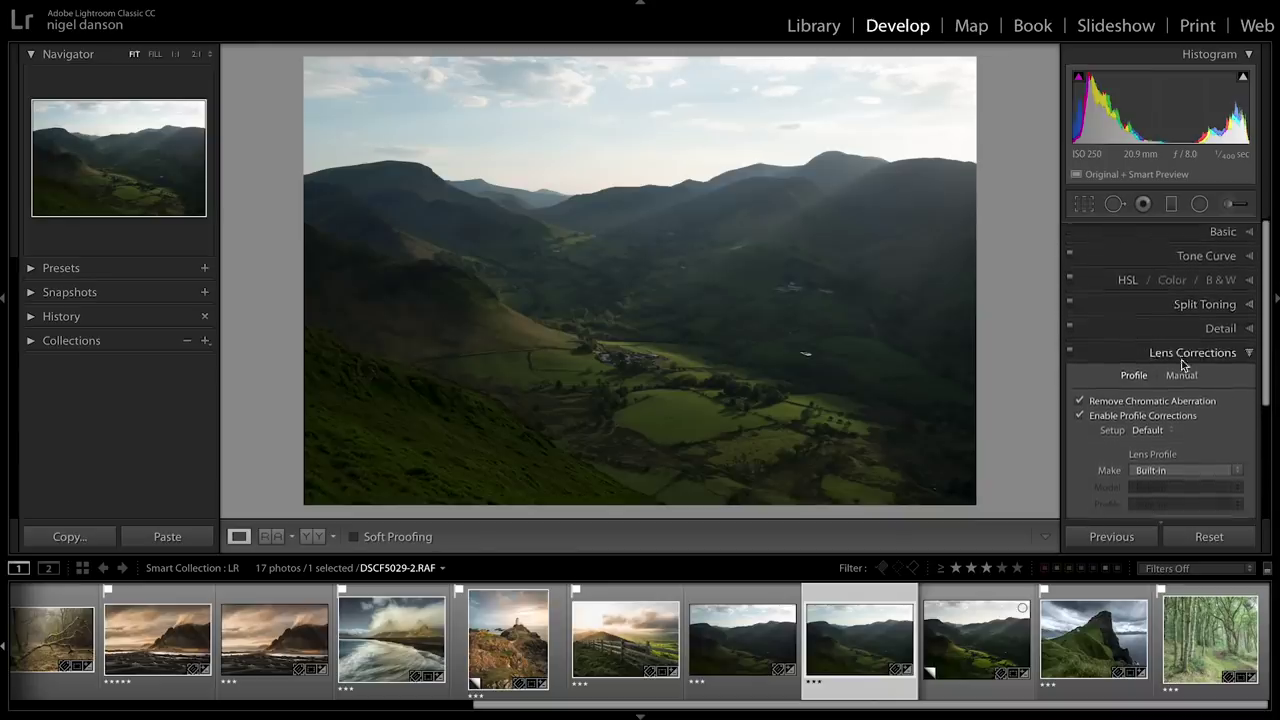
- Crop the photo to a 5 x 7 aspect by trimming both sides and a thin strip off the sky
left_click(1224, 230)
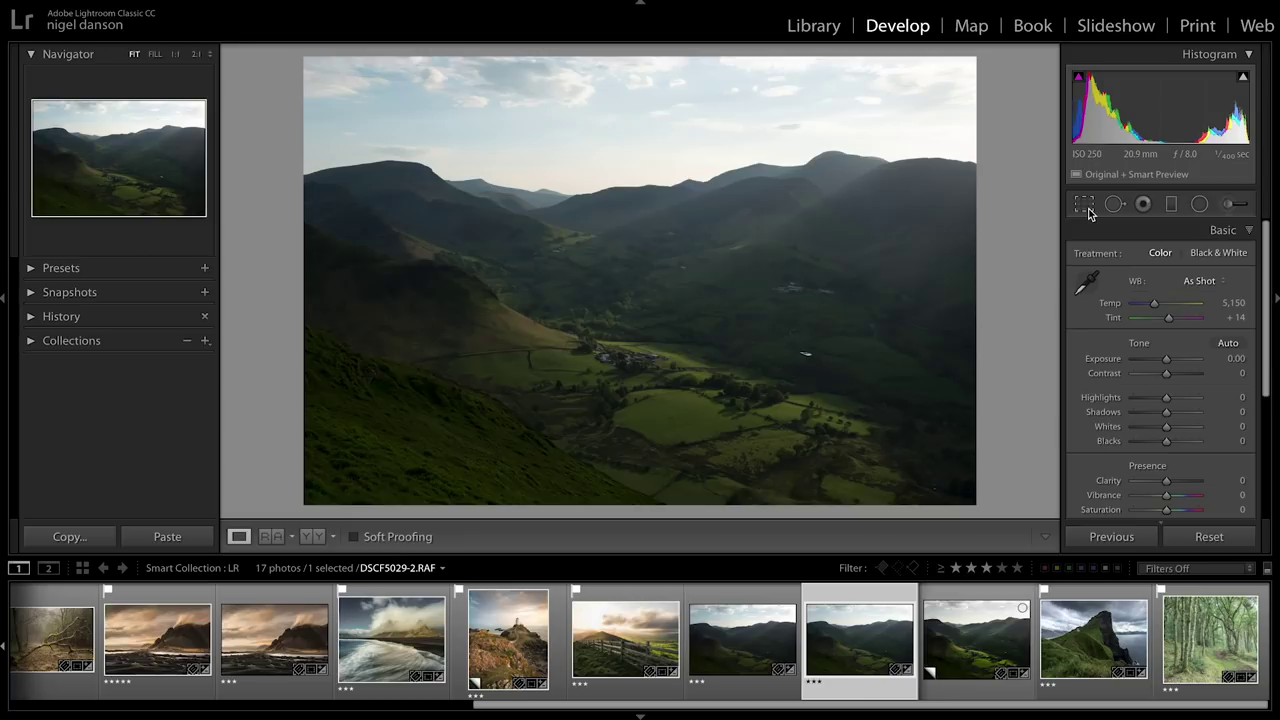
left_click(1085, 205)
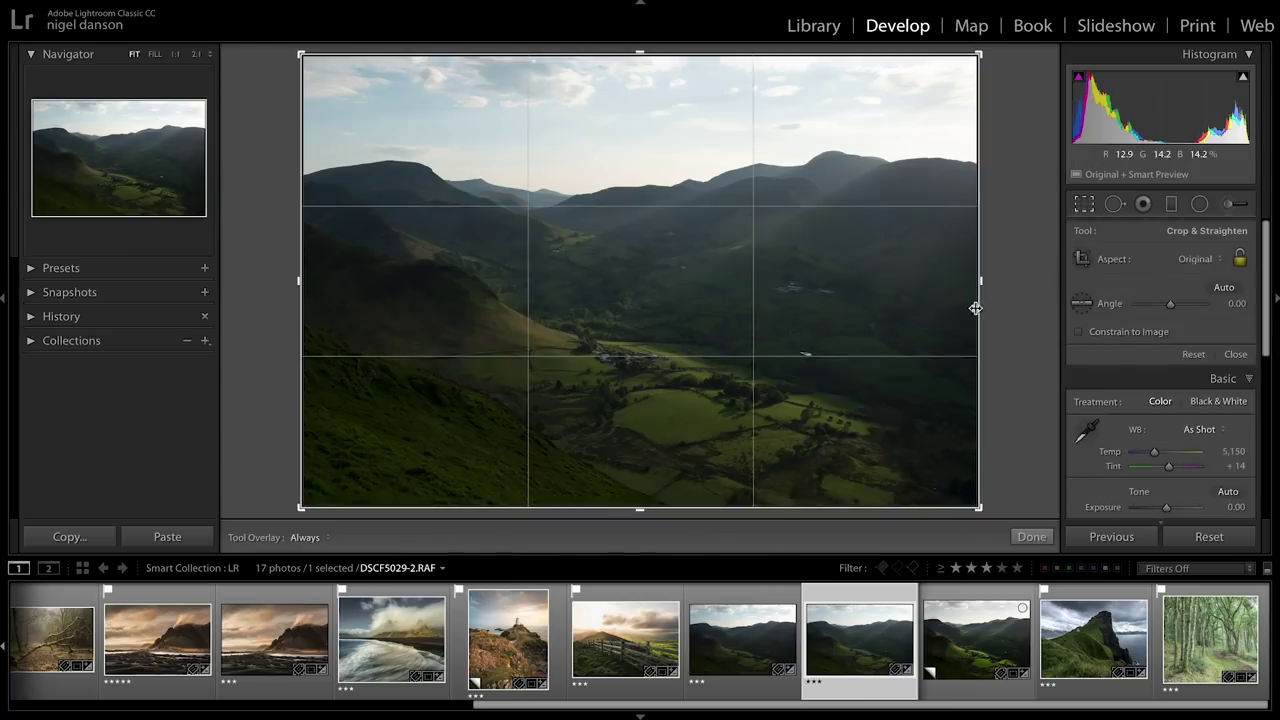
left_click_drag(982, 281, 965, 281)
left_click_drag(314, 281, 330, 281)
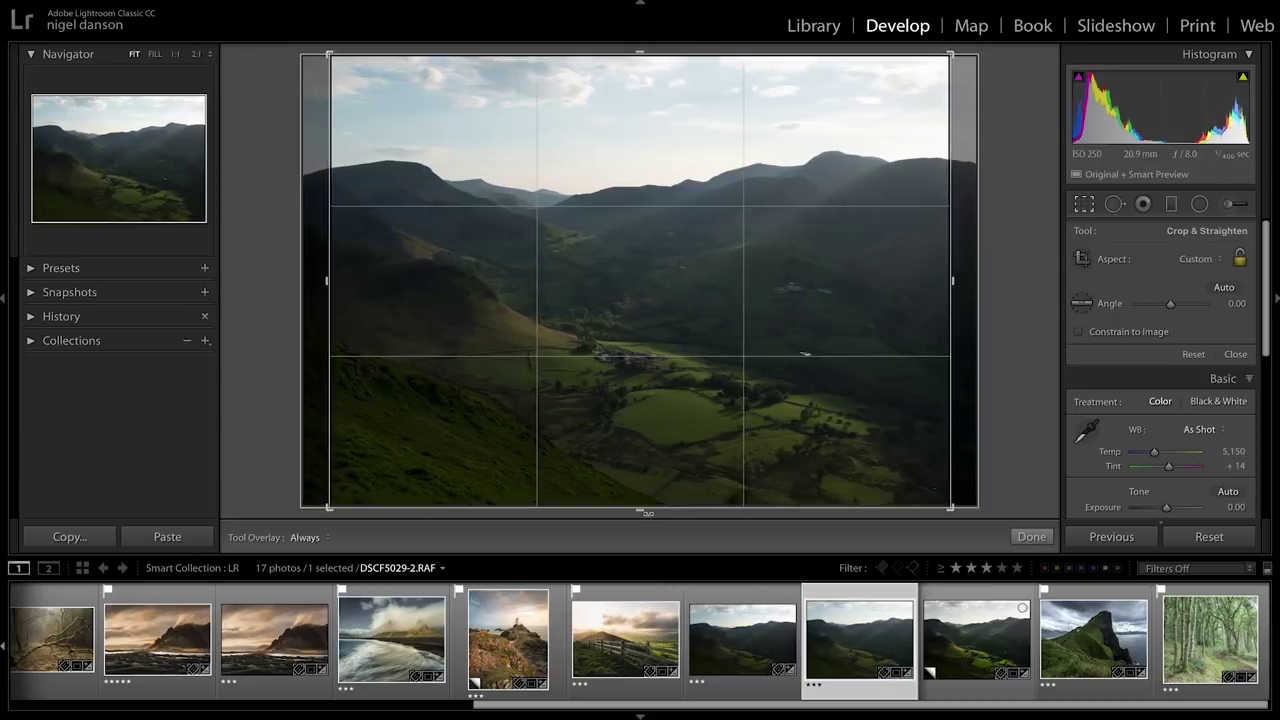
left_click_drag(640, 53, 640, 57)
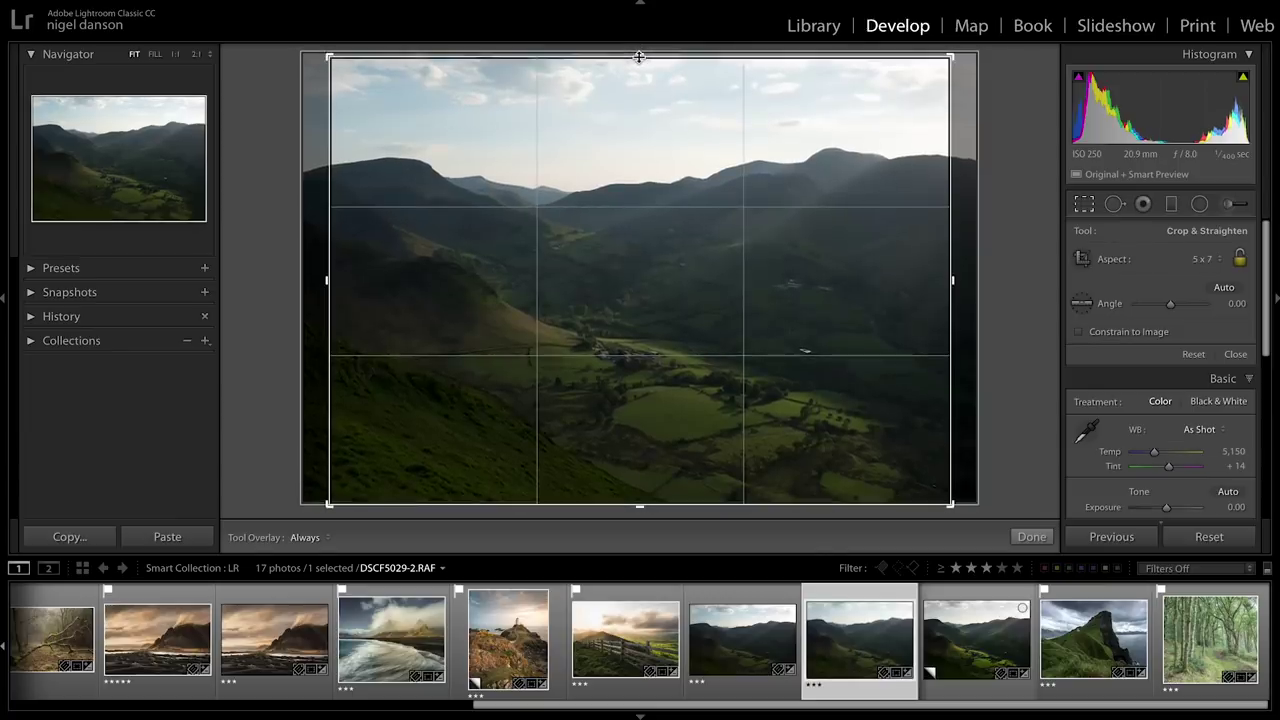
key("Return")
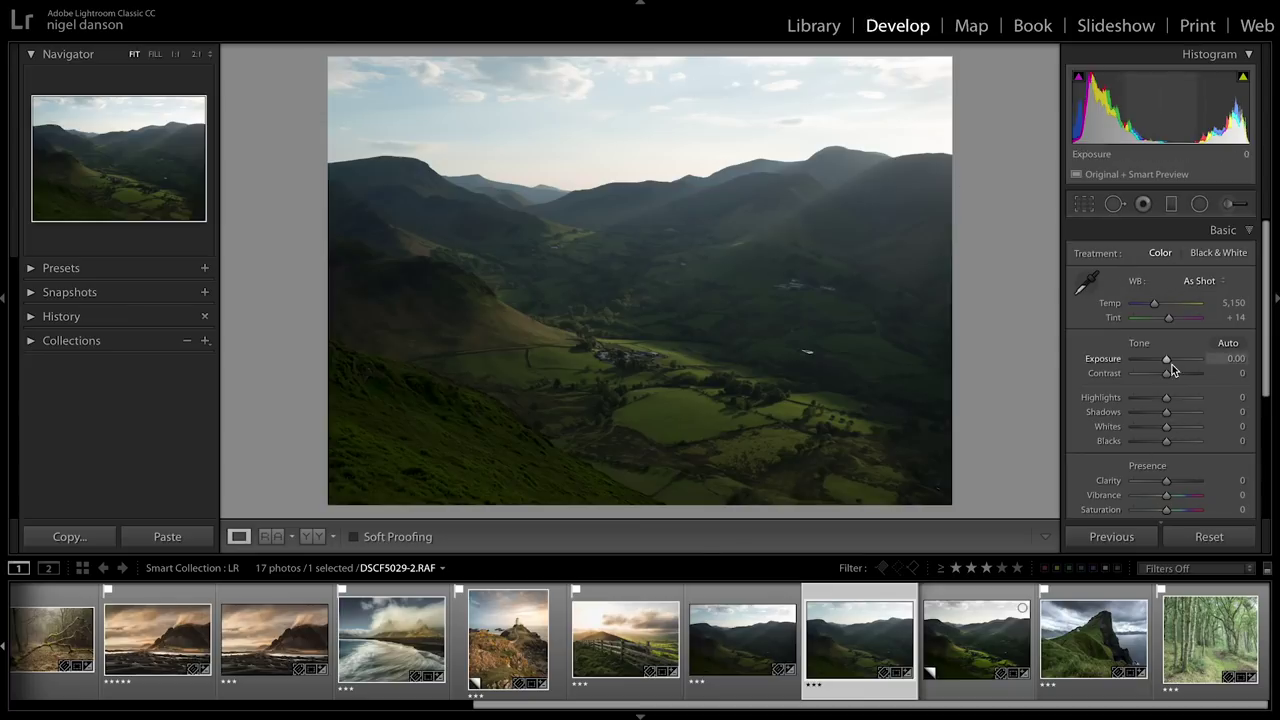
- Warm the white balance to a temperature of 5,956 and raise the exposure to +0.70
left_click(1155, 305)
left_click_drag(1162, 304, 1163, 304)
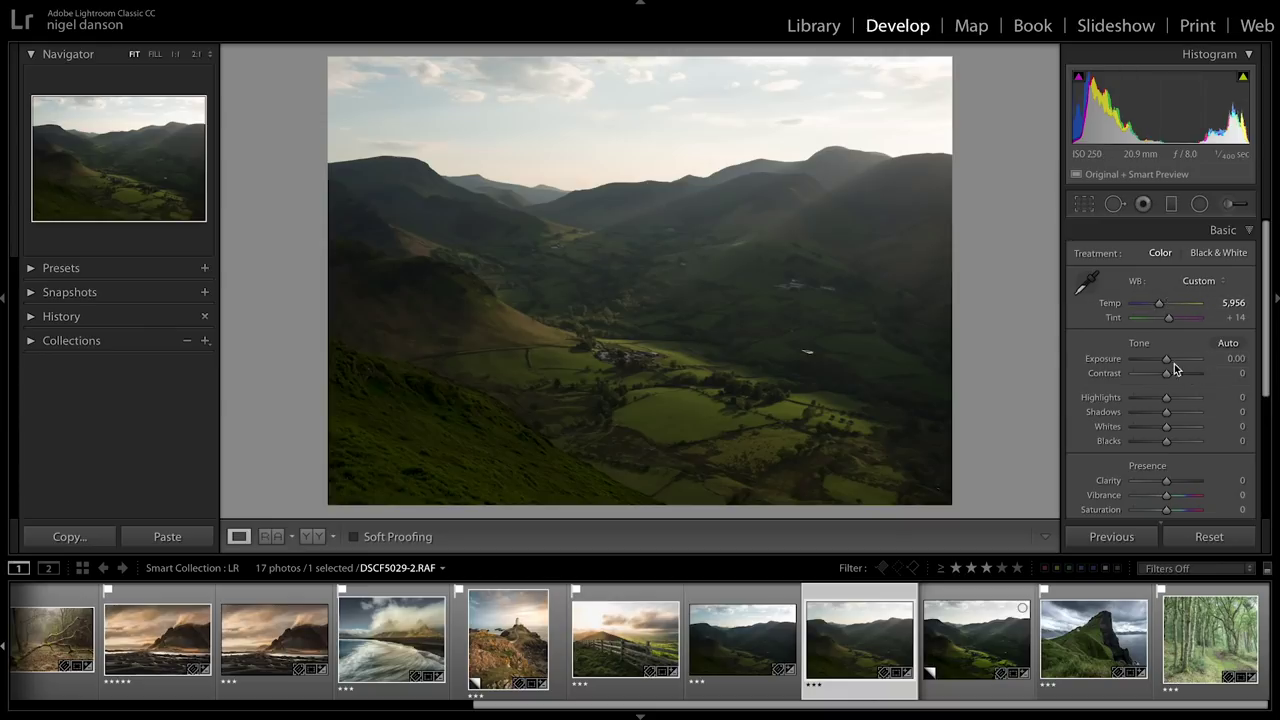
left_click_drag(1166, 361, 1170, 360)
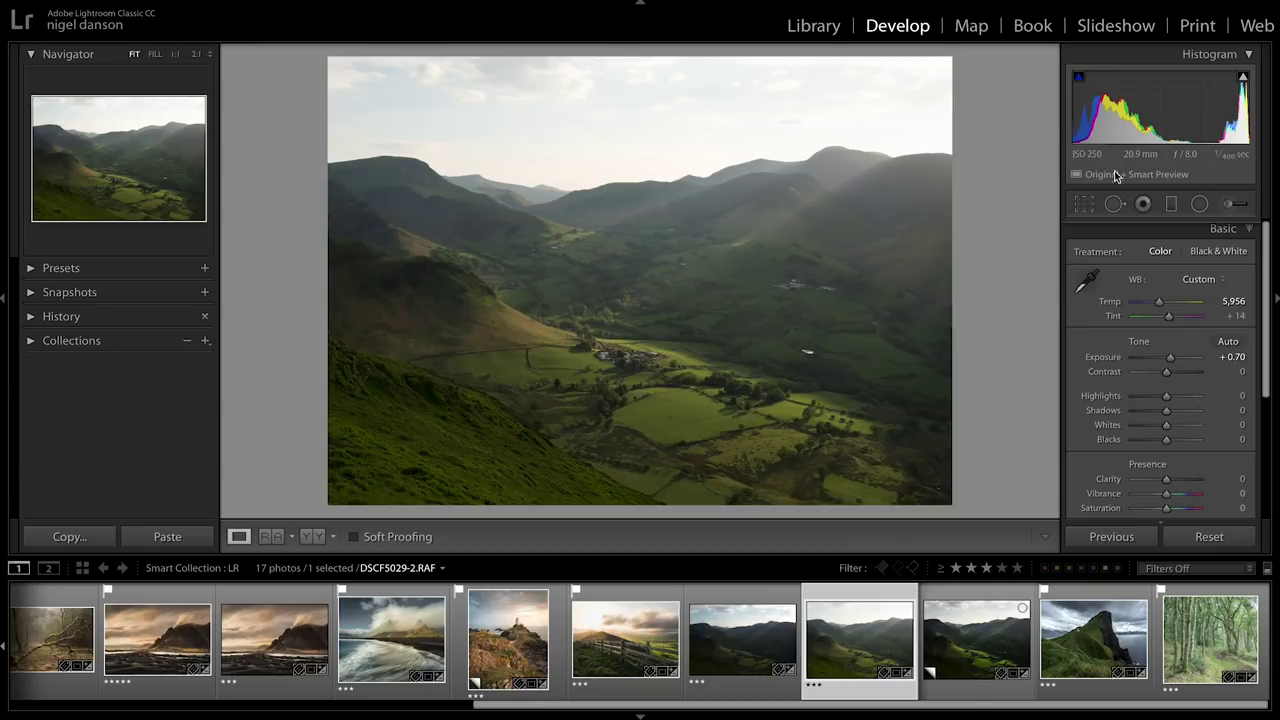
- Set Contrast to +43, Highlights to -48, Shadows to +16, Whites to +9, Blacks to -20 and Clarity to +20, and compare with the unedited photo
left_click_drag(1167, 372, 1183, 373)
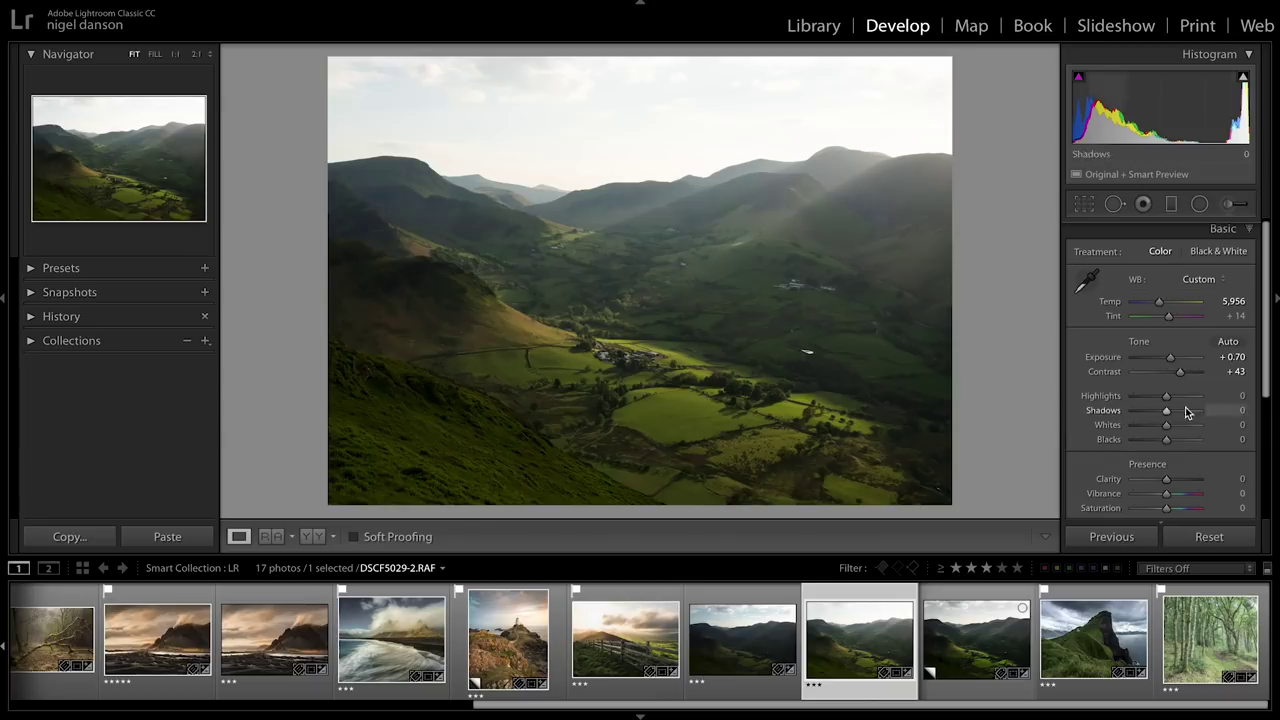
left_click_drag(1166, 397, 1147, 408)
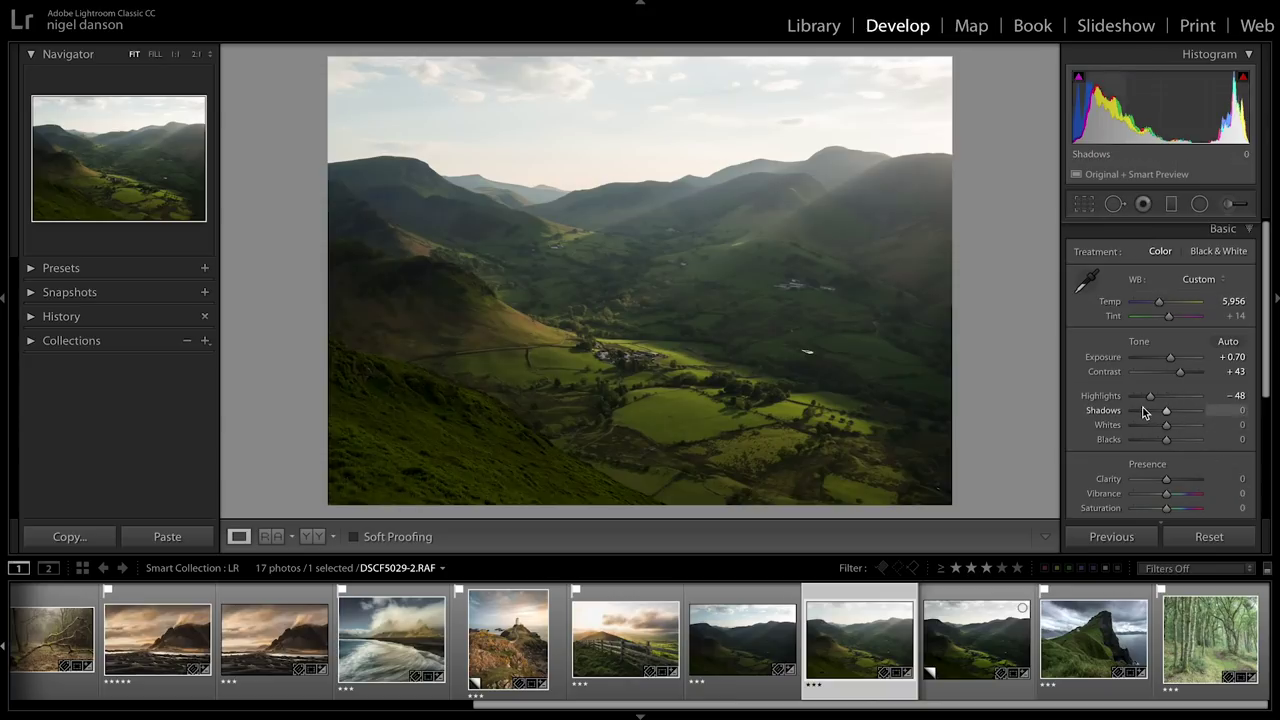
left_click_drag(1169, 416, 1174, 418)
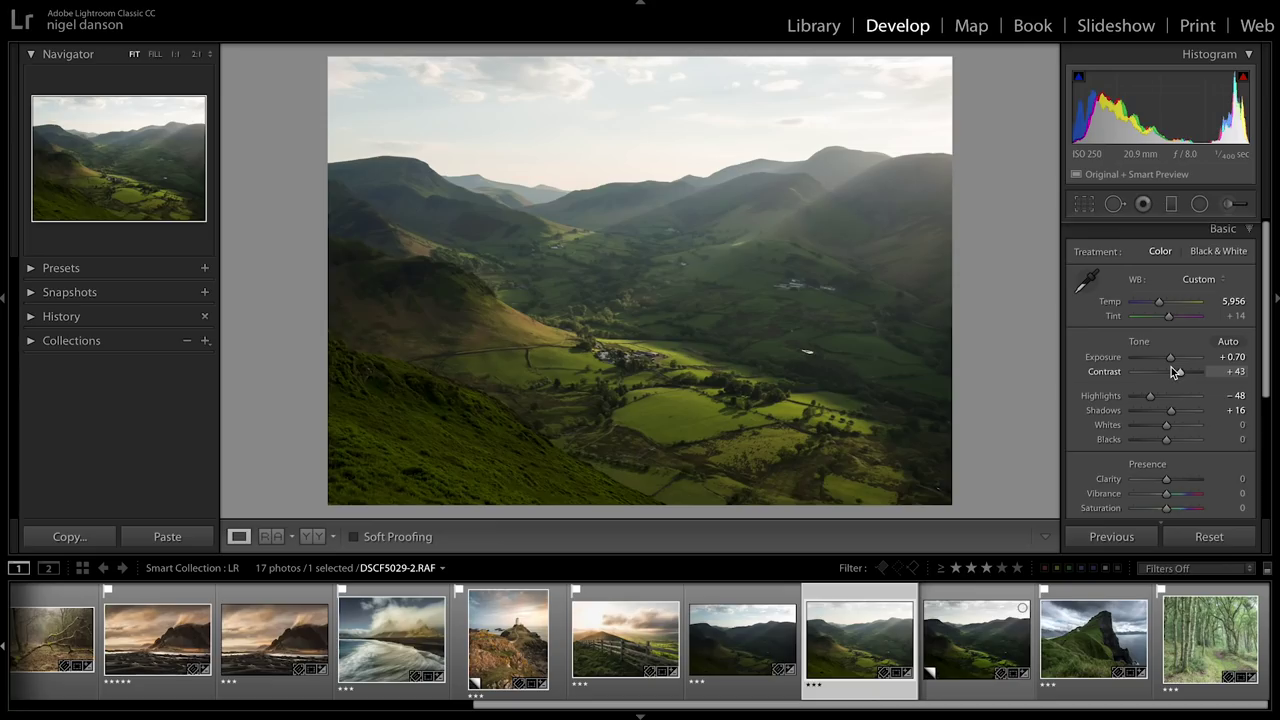
left_click_drag(1166, 432, 1173, 485)
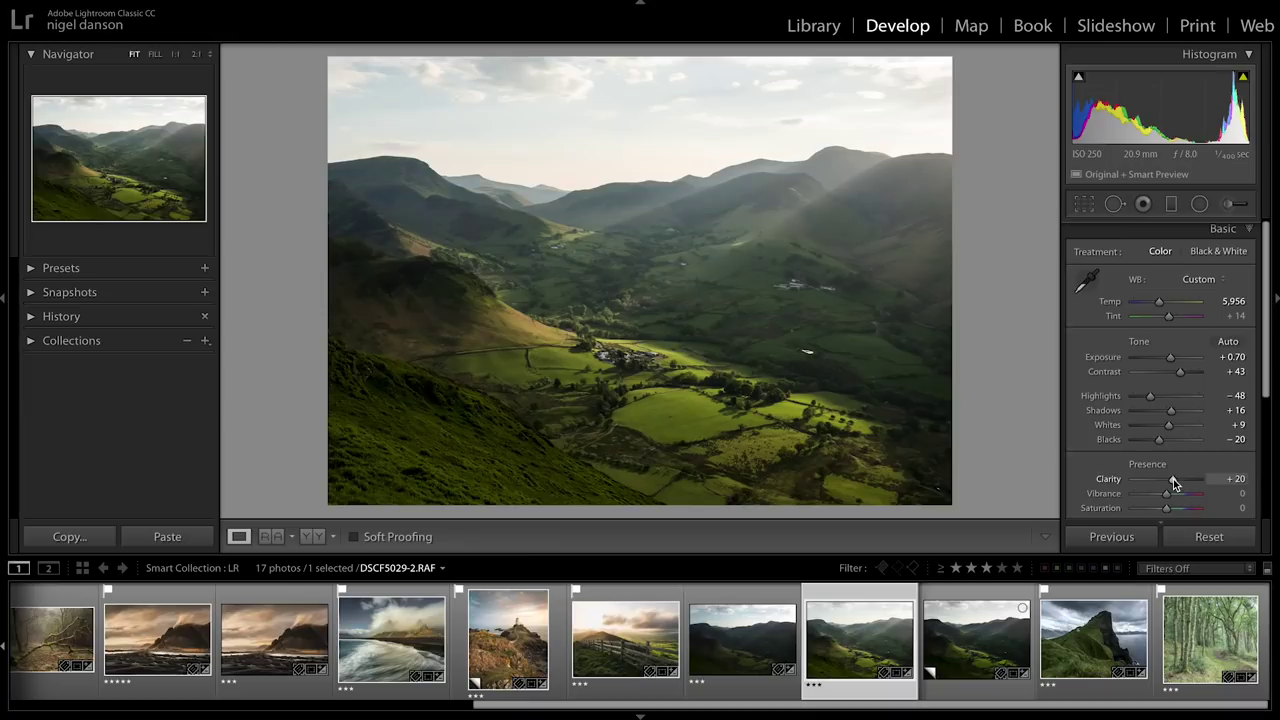
key("backslash")
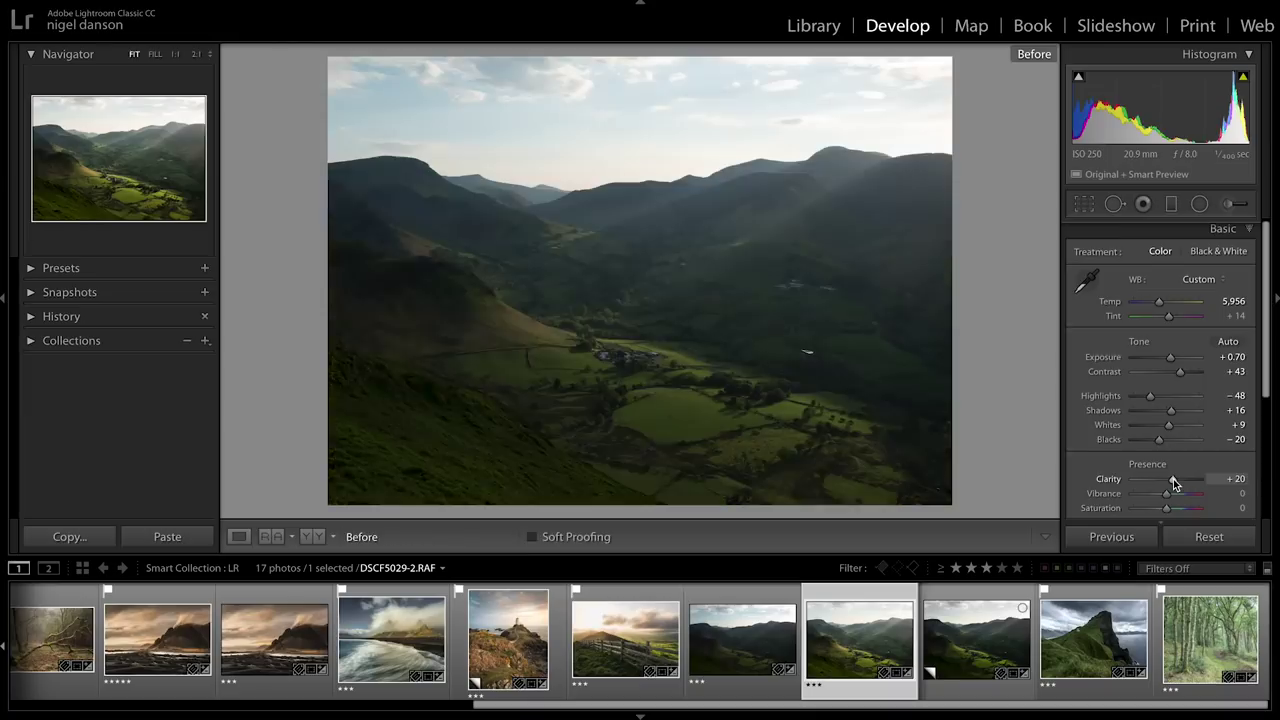
key("backslash")
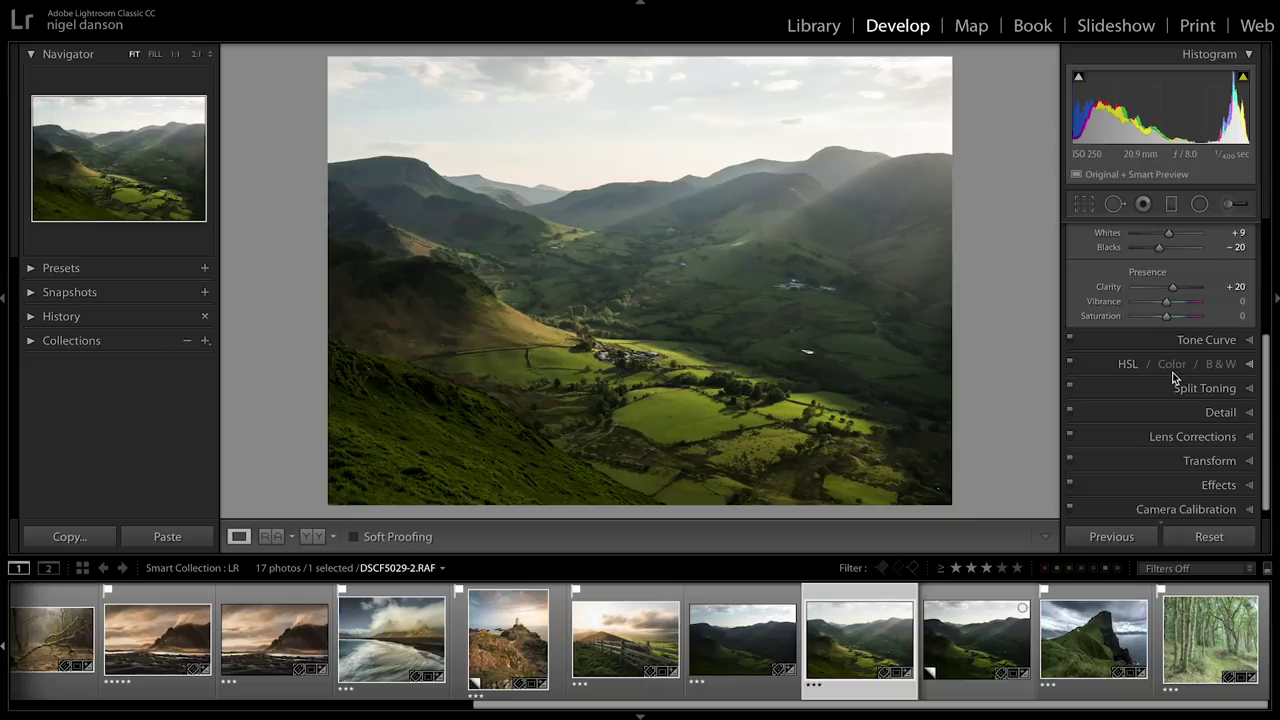
- Review the colour controls offered by white balance, HSL, Split Toning, Tone Curve channels and Camera Calibration
scroll(1175, 397, "down", 2)
scroll(1175, 397, "up", 3)
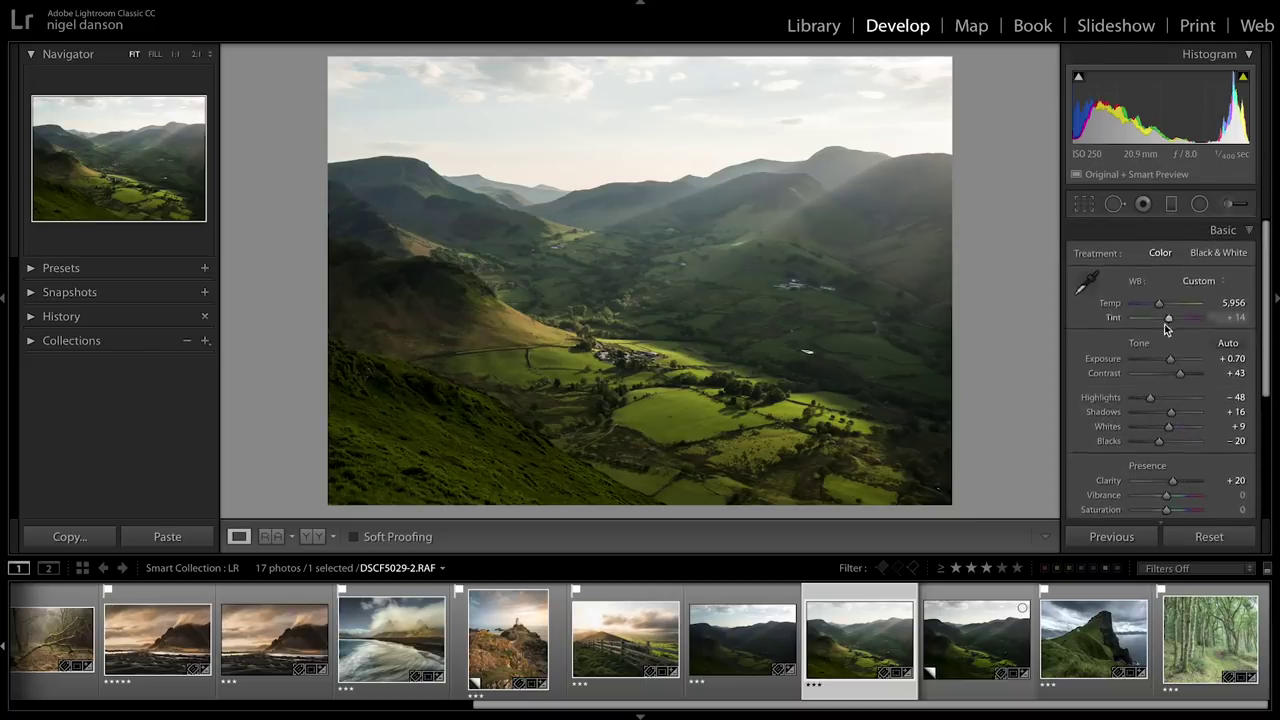
scroll(1166, 382, "down", 3)
scroll(1150, 395, "down", 1)
left_click(1128, 398)
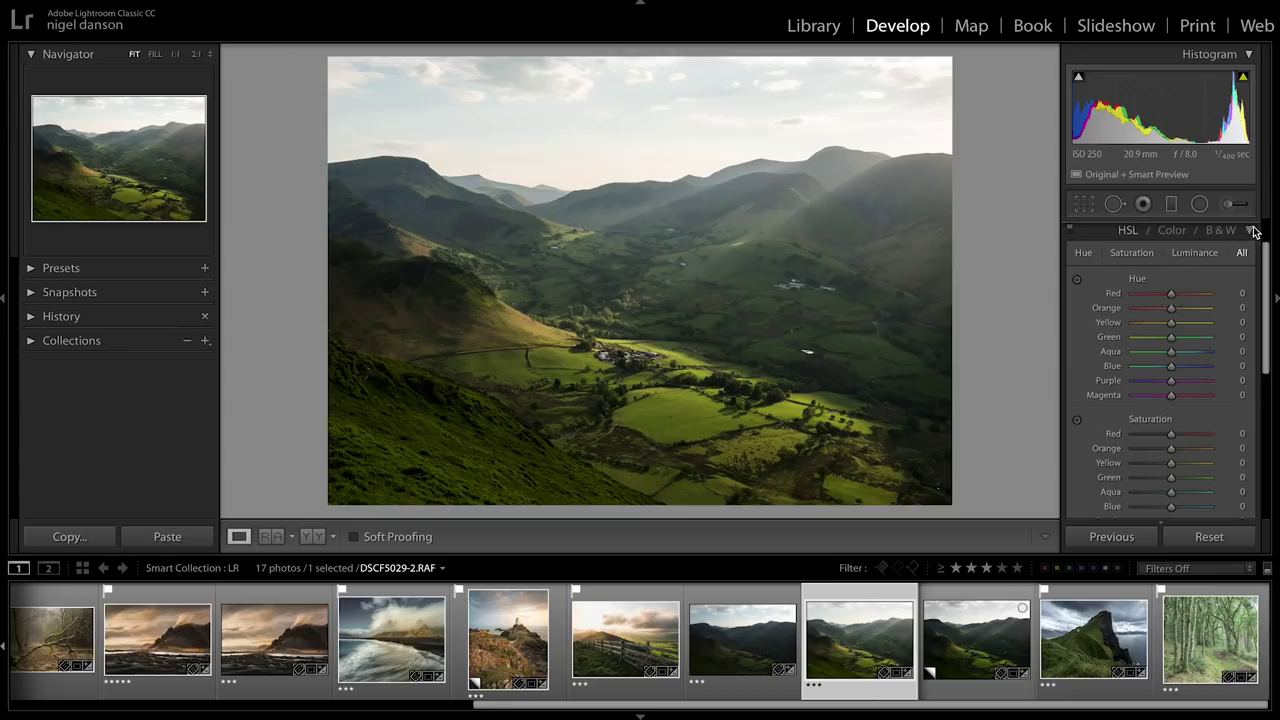
left_click(1251, 232)
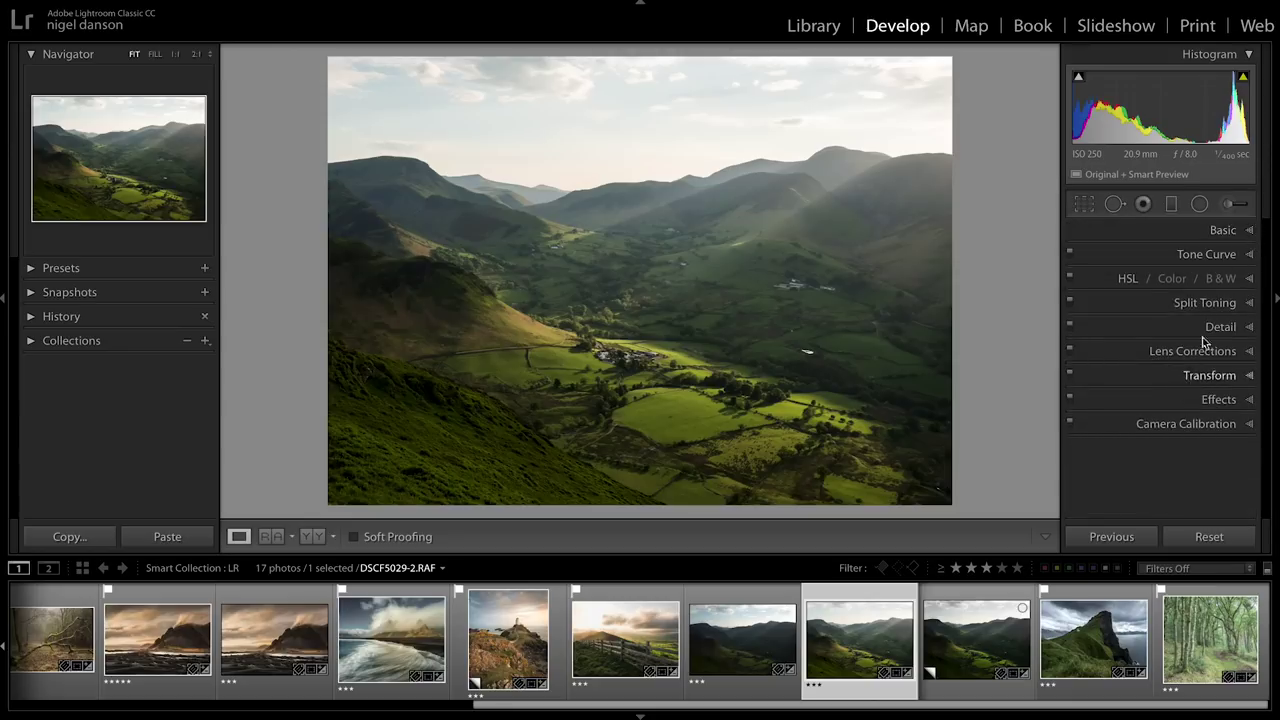
left_click(1250, 303)
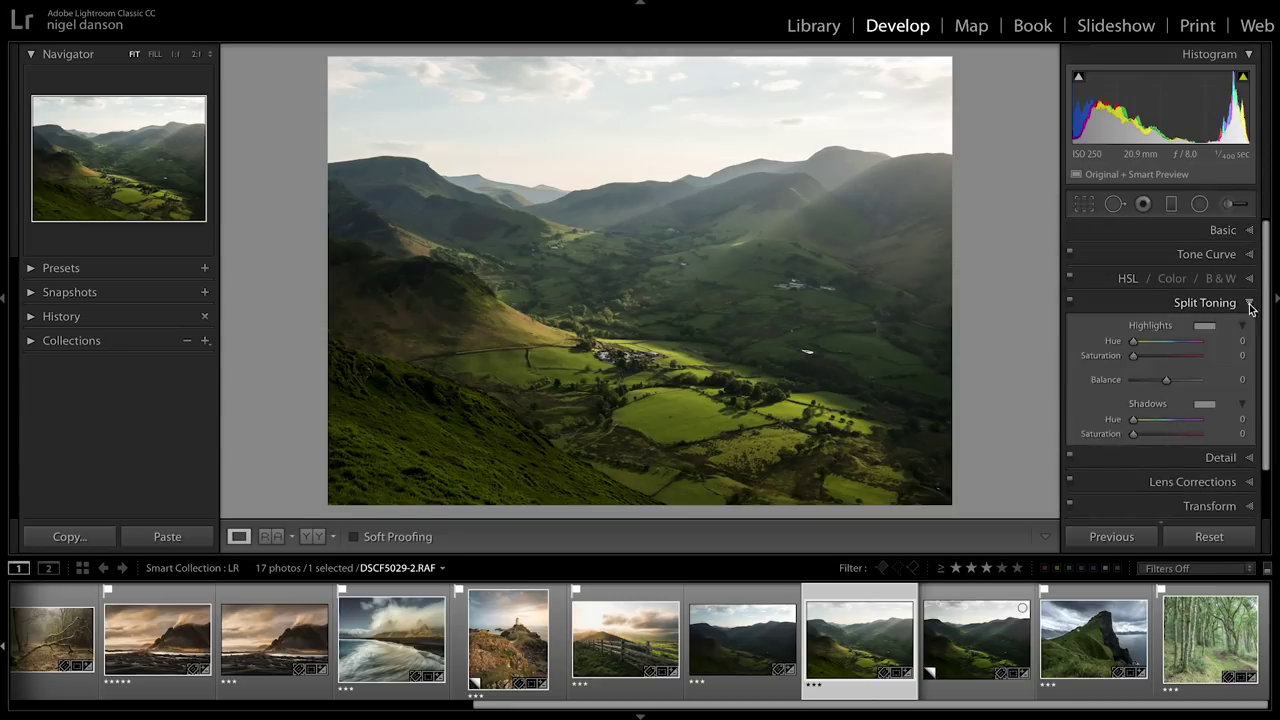
left_click(1250, 304)
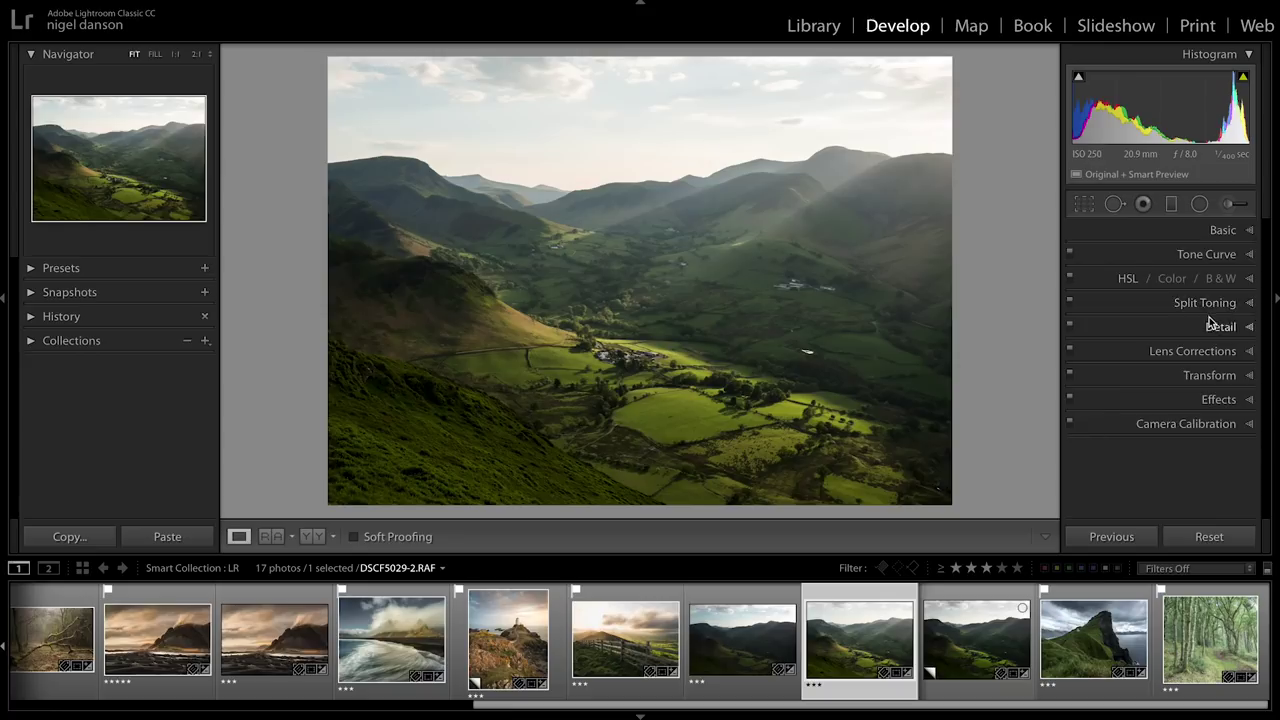
left_click(1246, 258)
left_click(1185, 400)
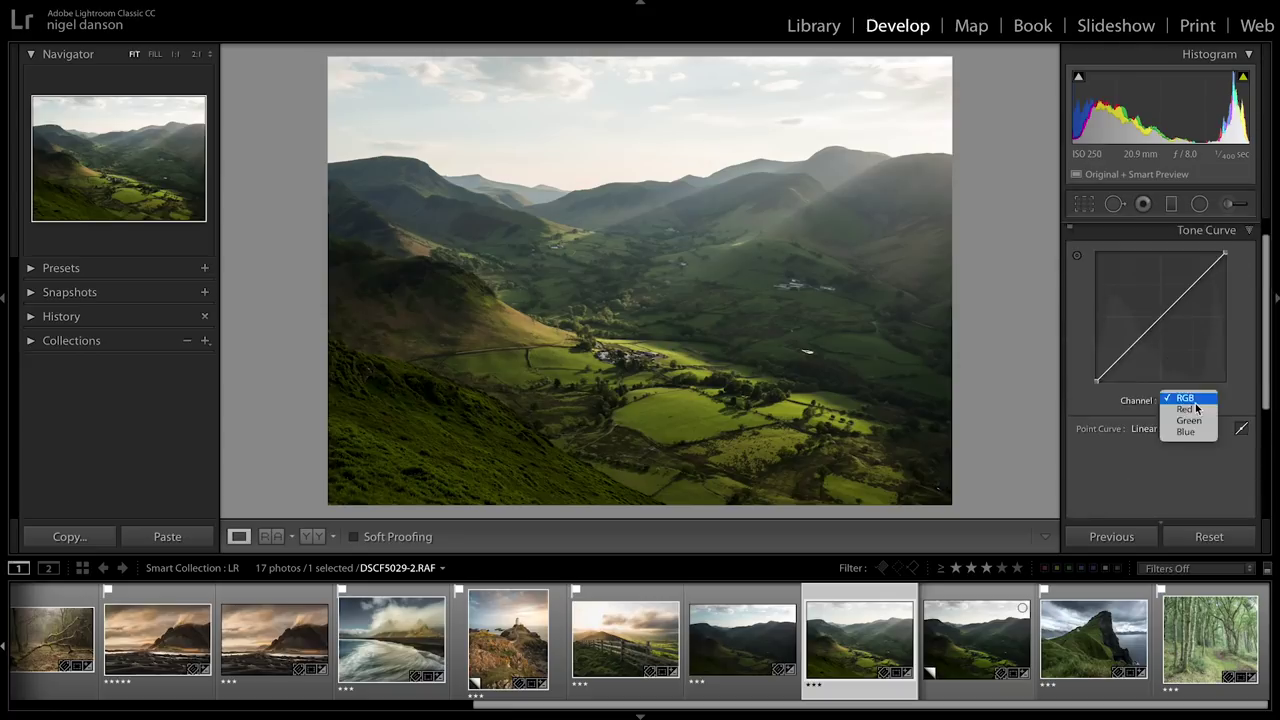
left_click(1247, 234)
left_click(1248, 232)
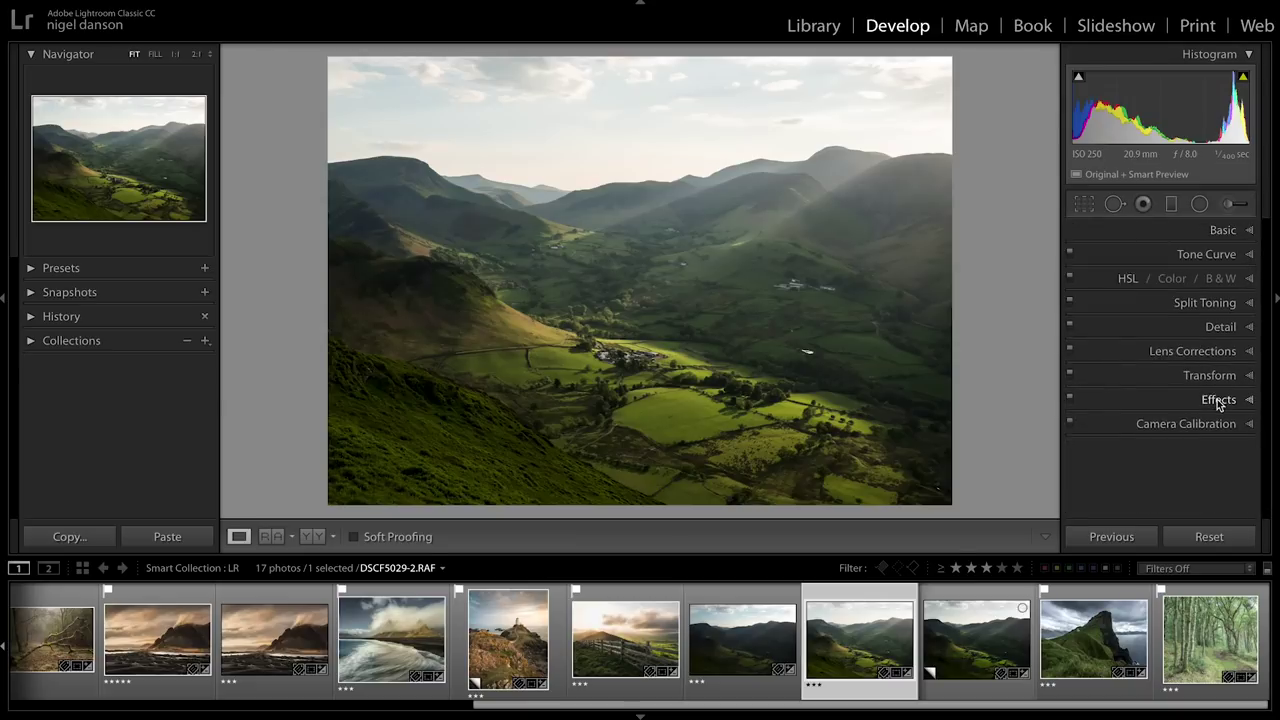
left_click(1247, 425)
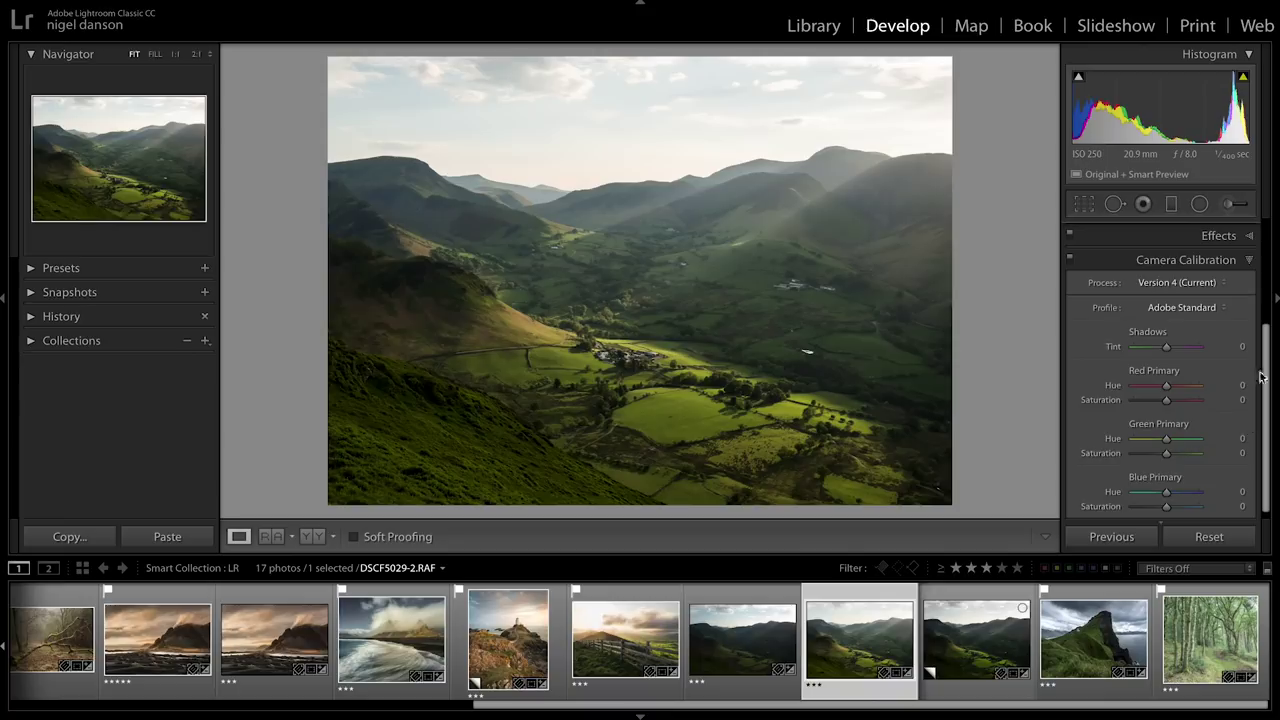
scroll(1250, 262, "up", 1)
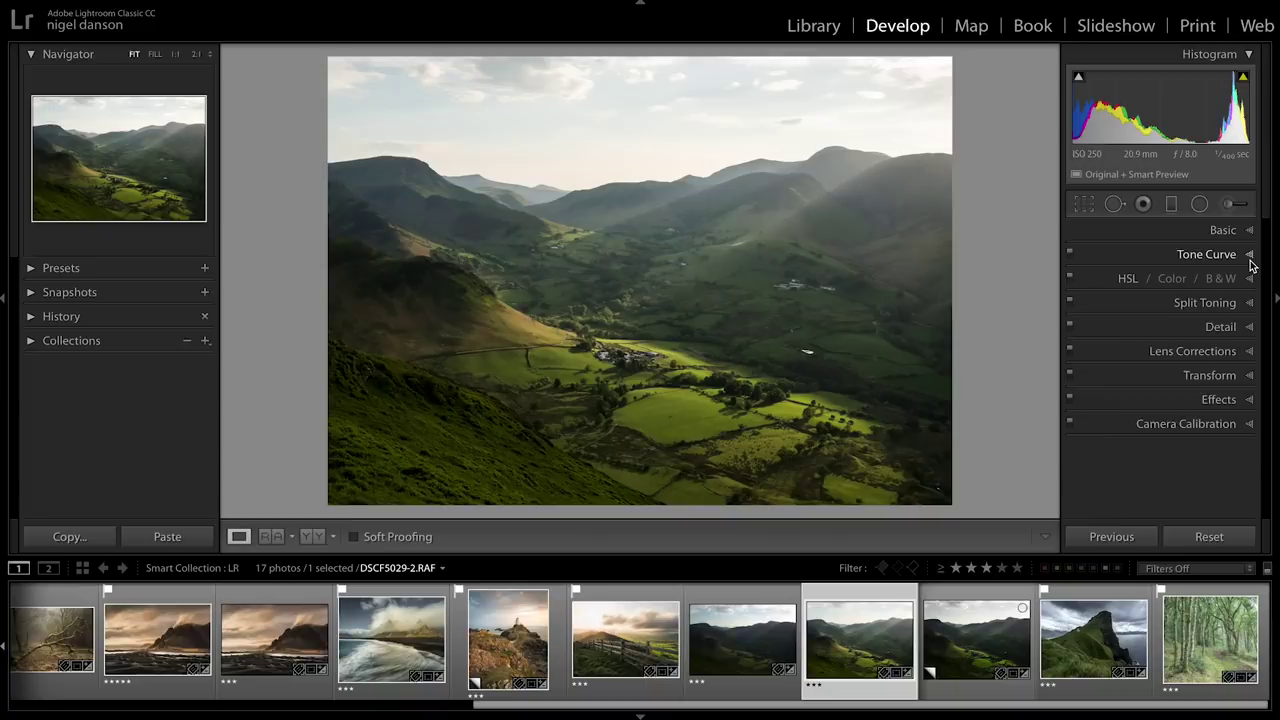
left_click(1249, 229)
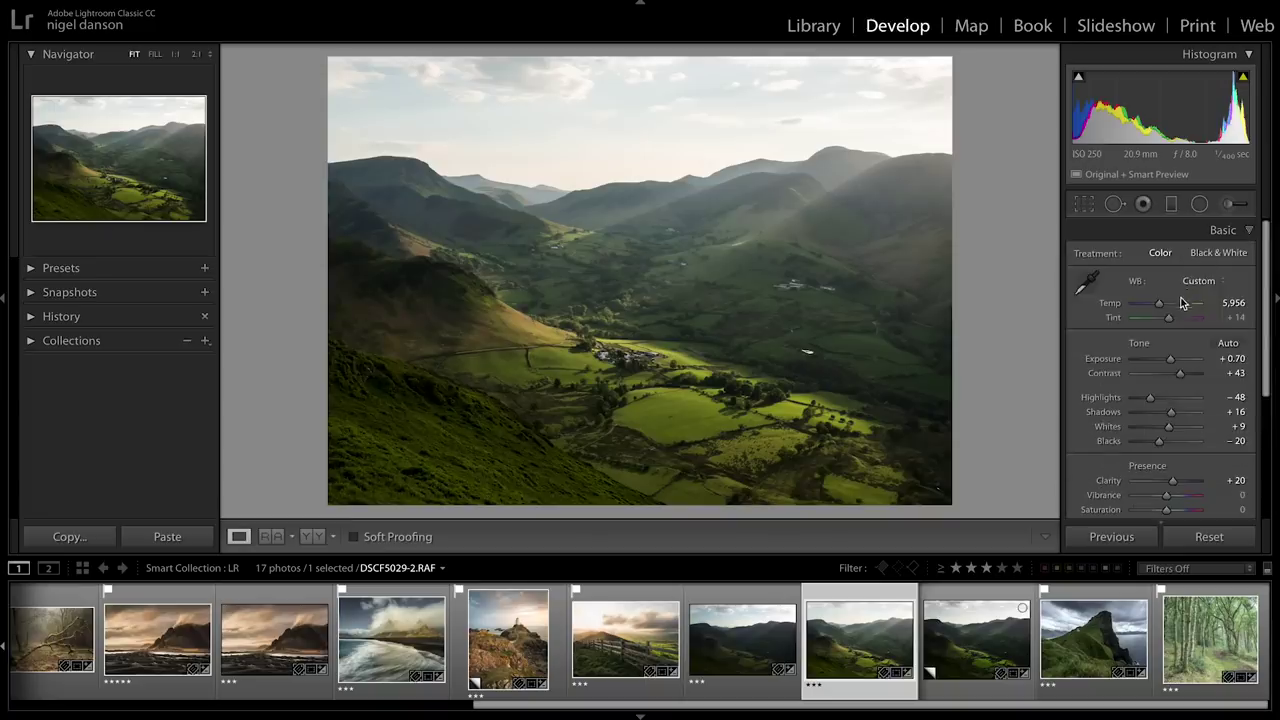
left_click(1249, 229)
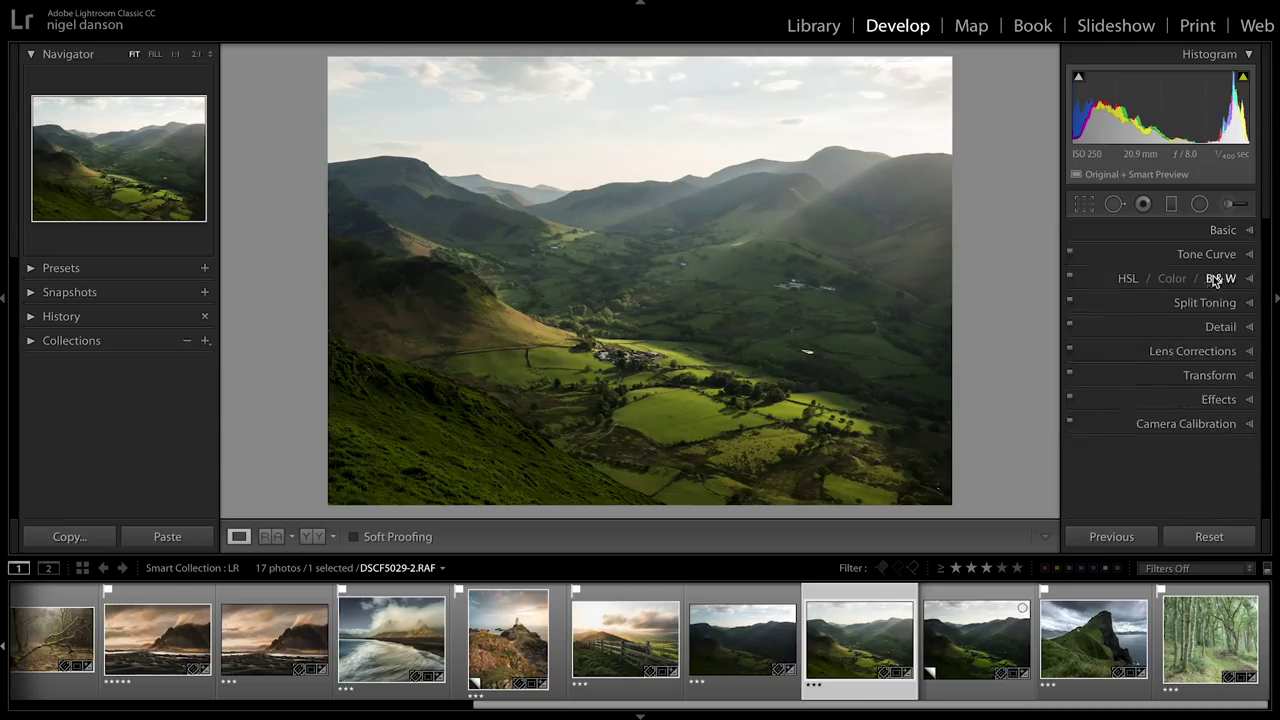
left_click(1126, 279)
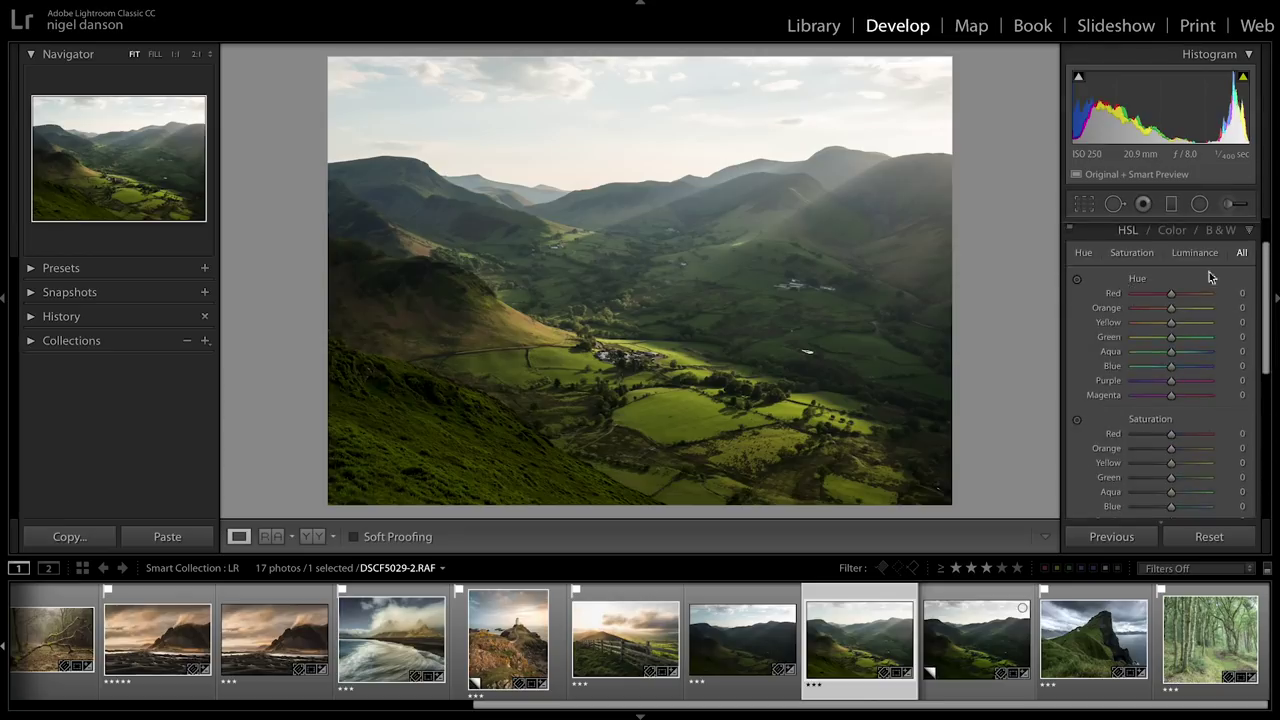
left_click(1249, 229)
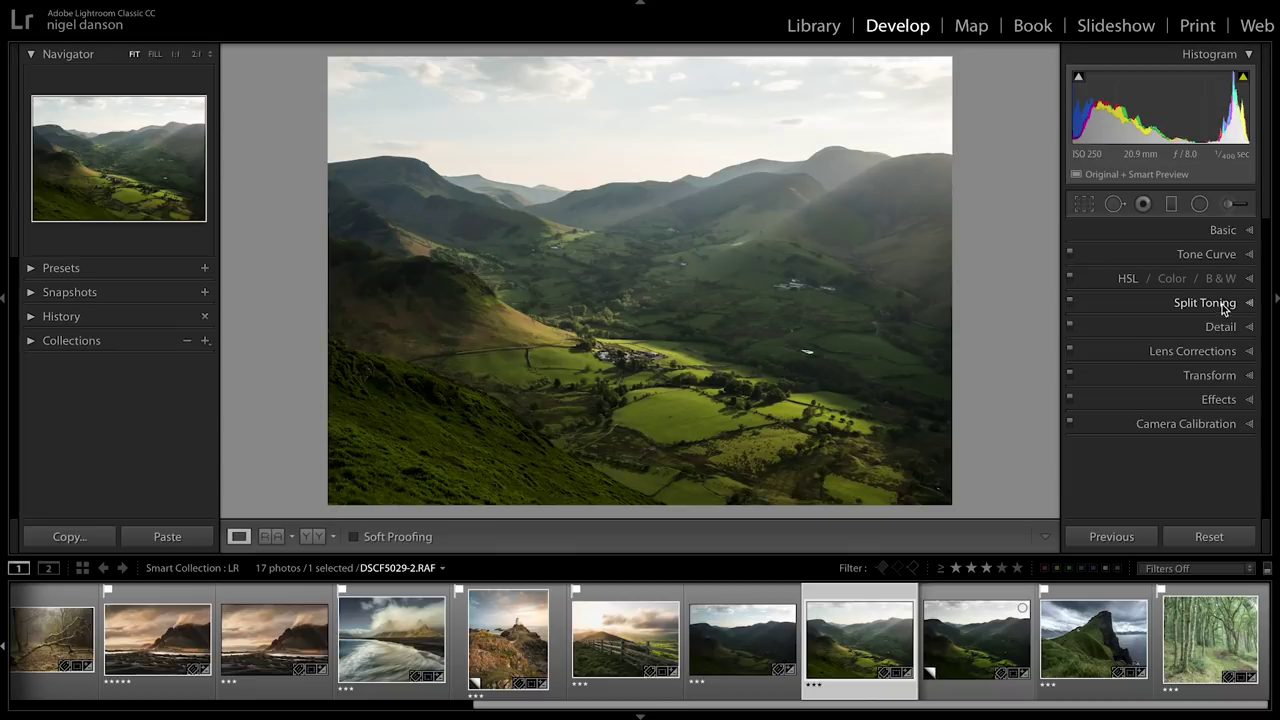
left_click(1249, 304)
left_click(1249, 304)
left_click(1250, 231)
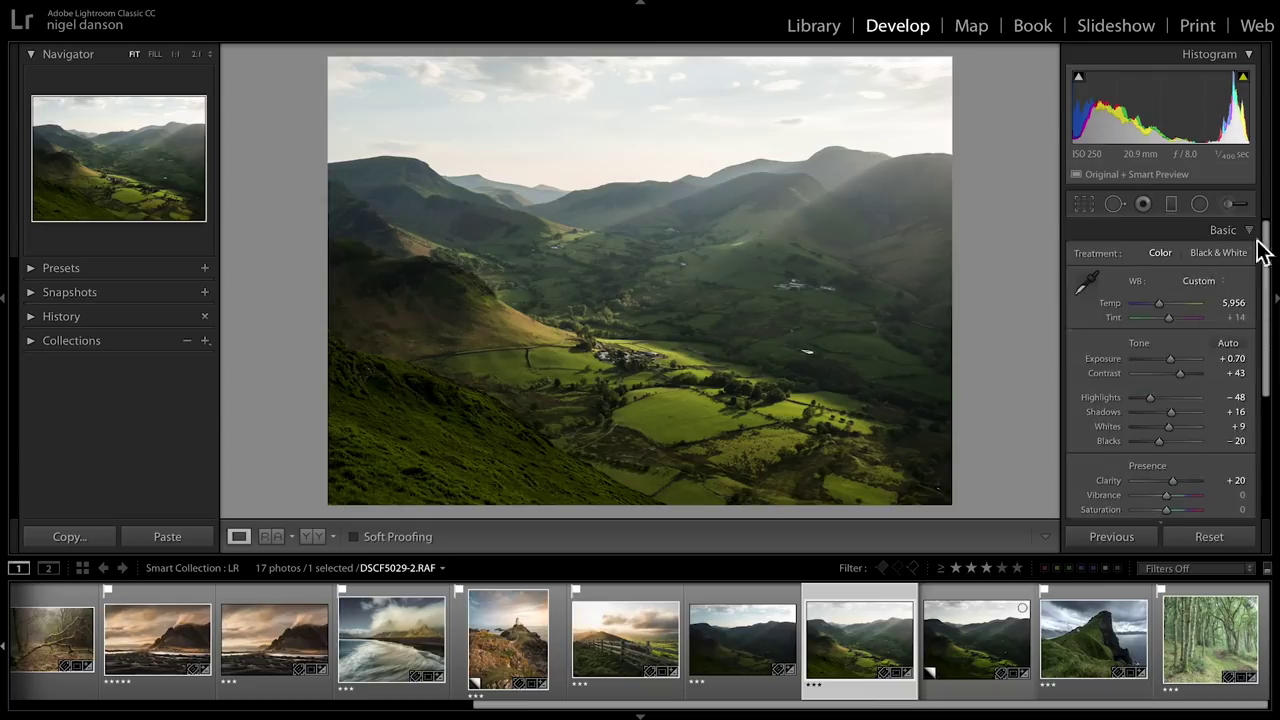
left_click(1249, 230)
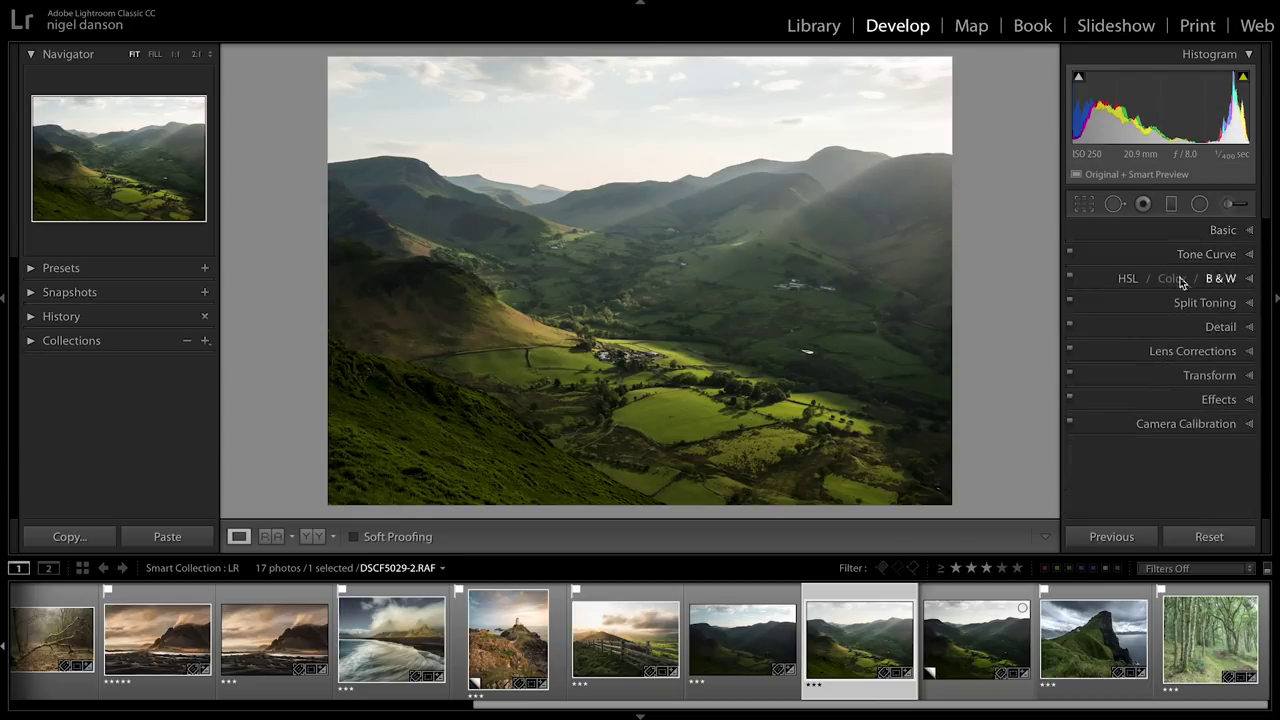
- Shift the fields' hue with the targeted adjustment tool, and fine-tune the Yellow hue to +15 and the Green hue to +10
left_click(1127, 280)
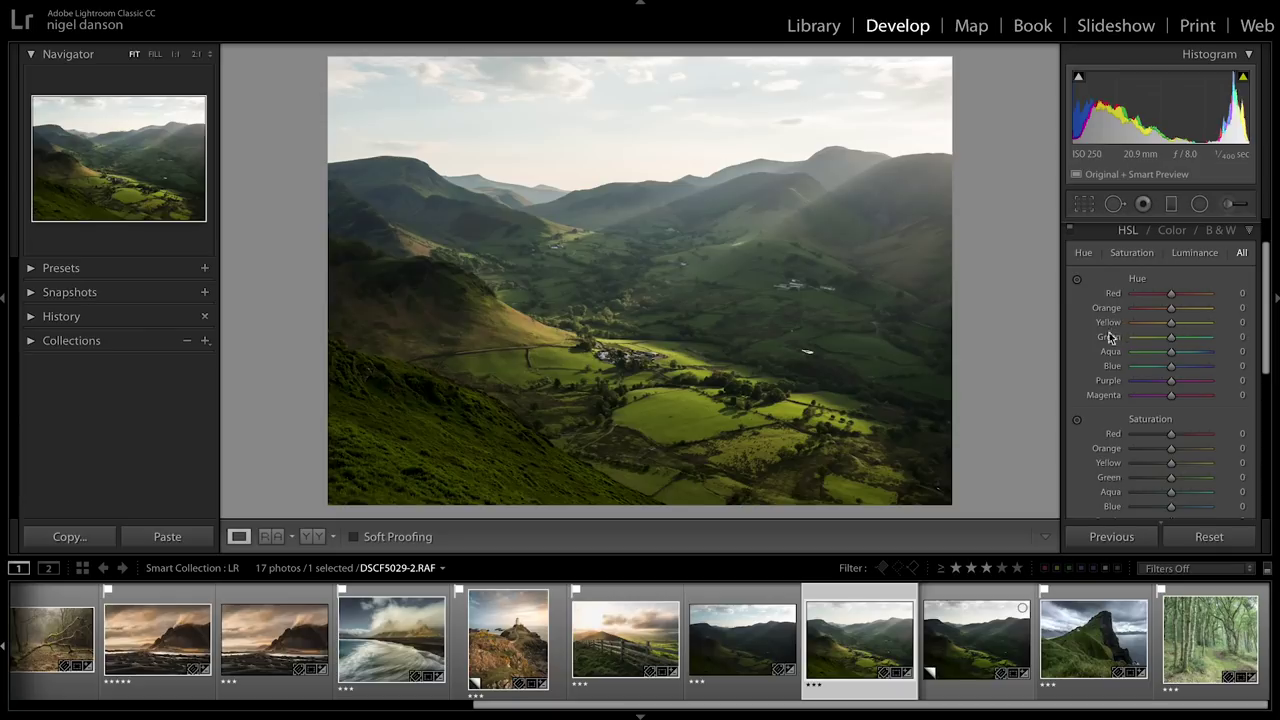
left_click(1077, 279)
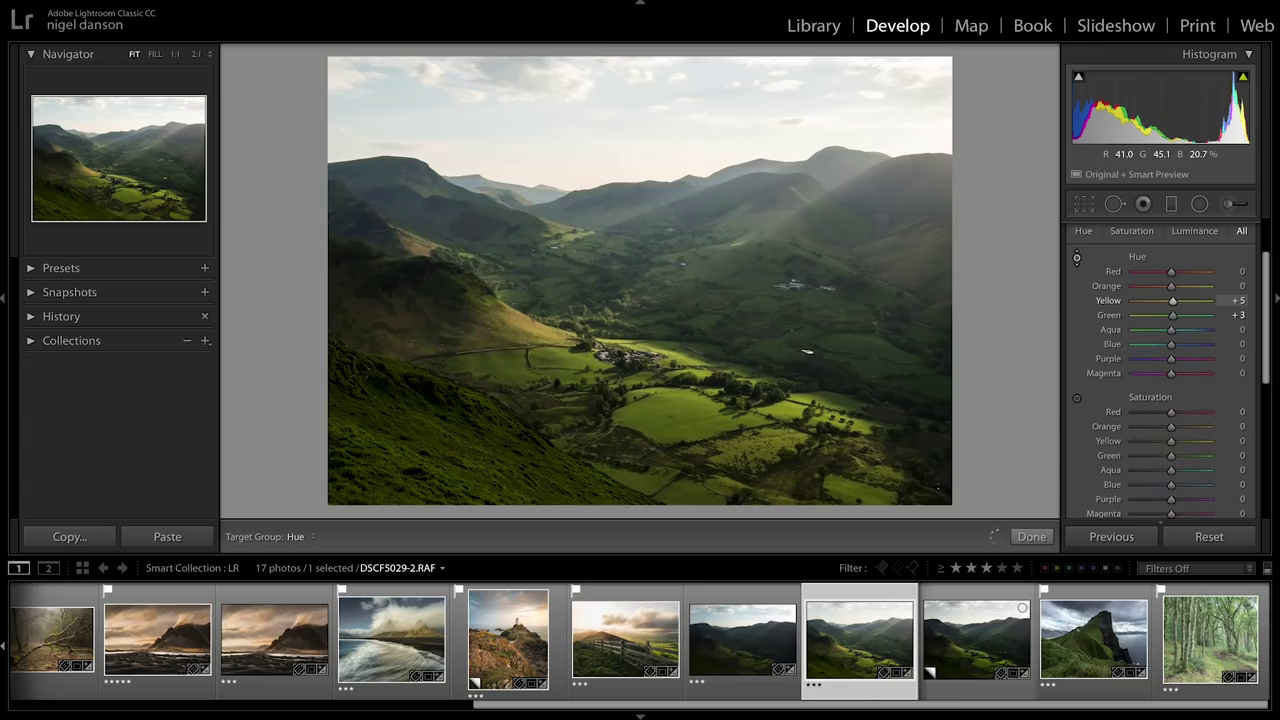
left_click_drag(807, 352, 700, 410)
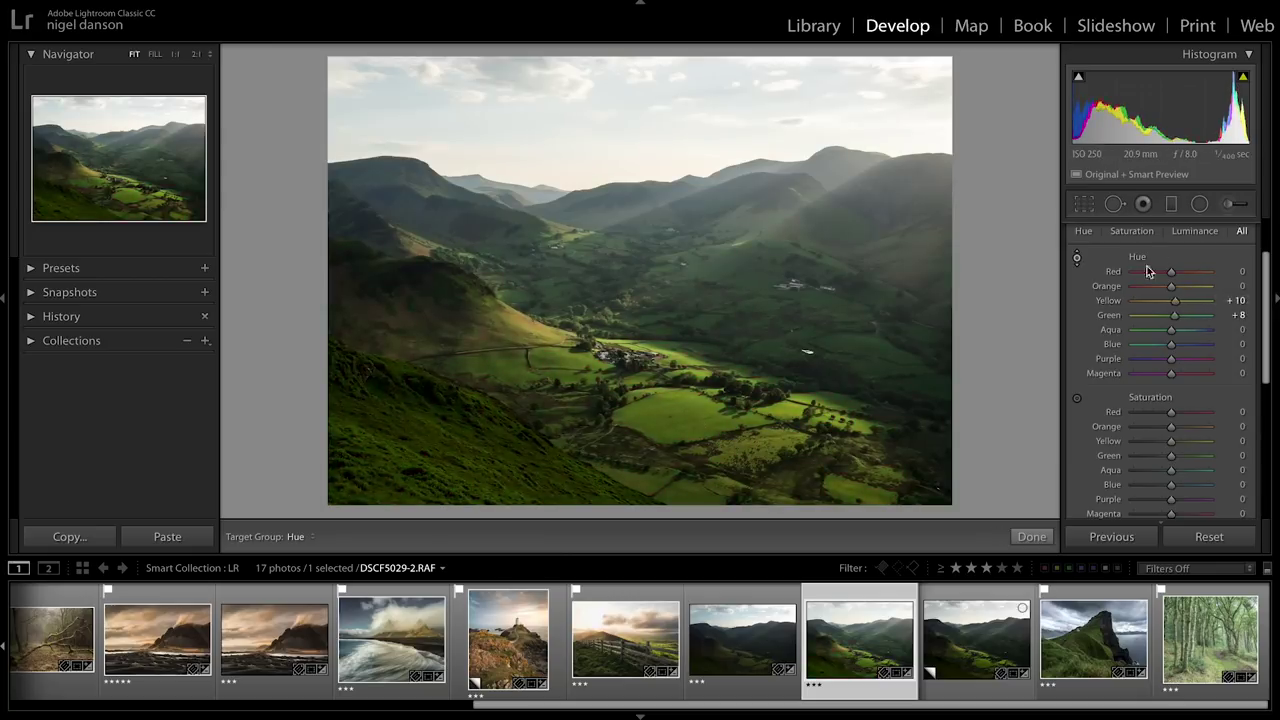
left_click(1077, 257)
mouse_move(1172, 318)
left_mouse_down()
mouse_move(1187, 320)
mouse_move(1172, 319)
left_mouse_up()
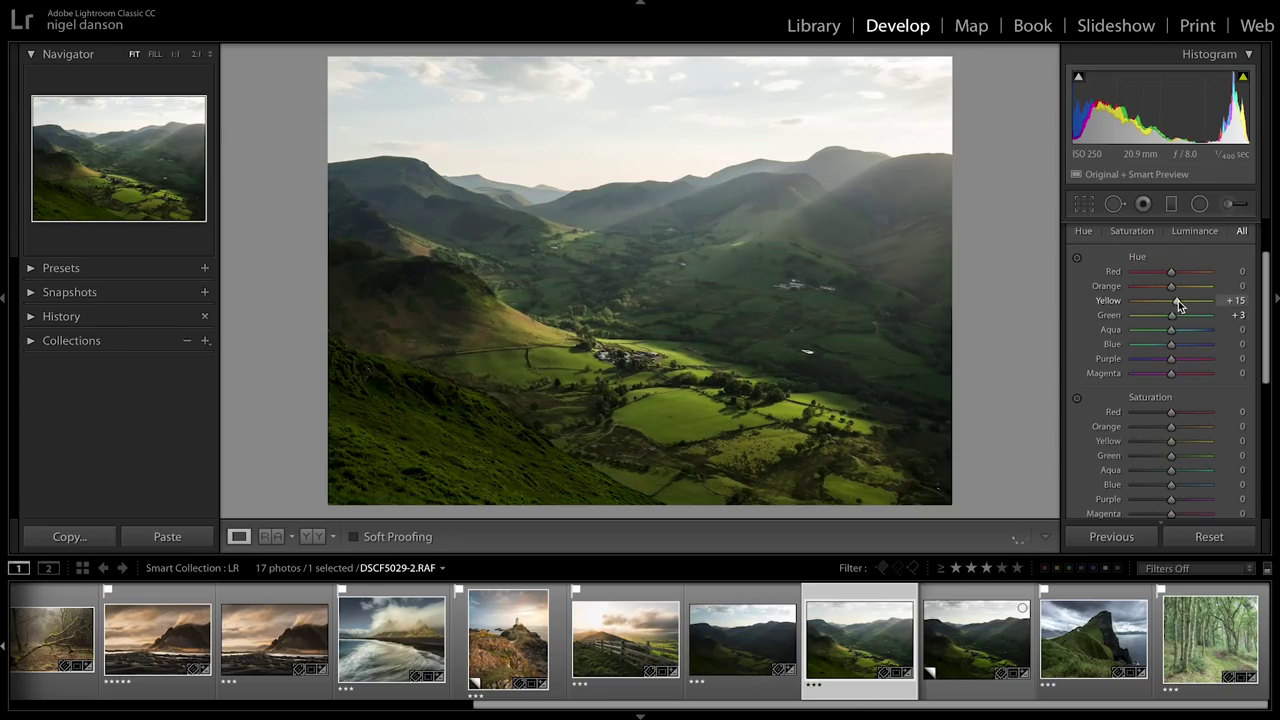
left_click_drag(1173, 317, 1177, 318)
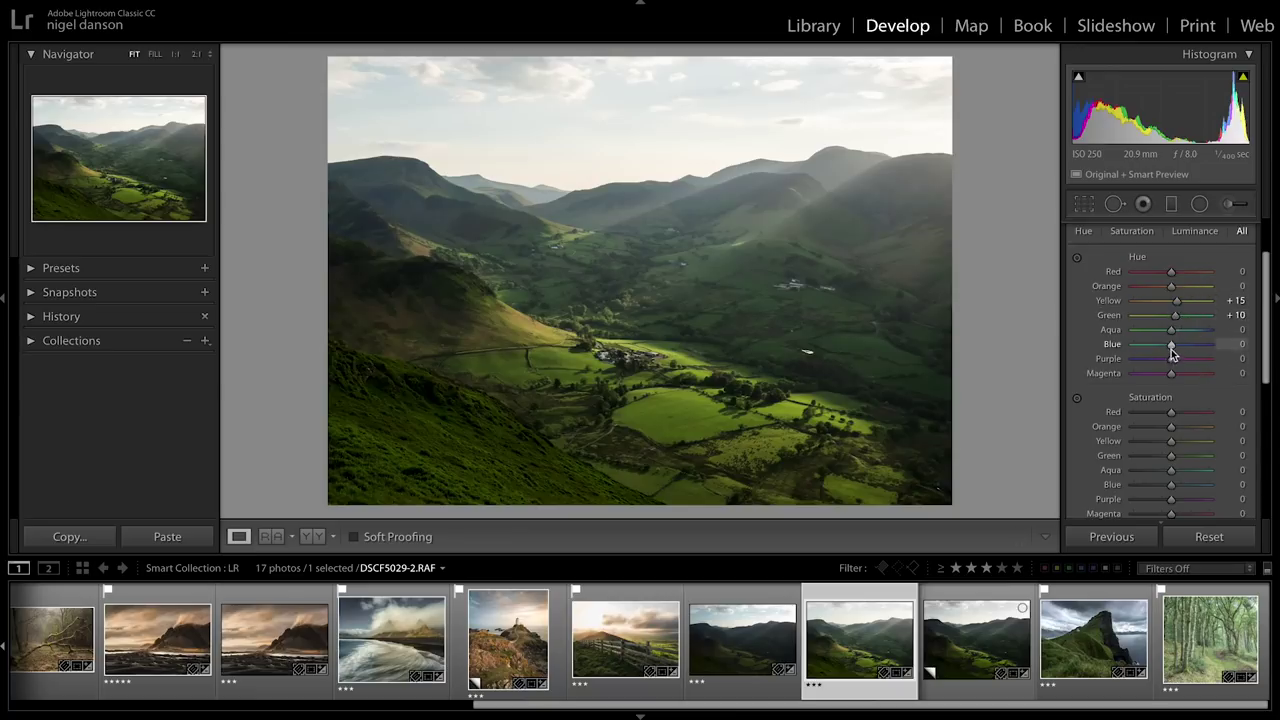
- Shift the sky's hue with the targeted adjustment tool, and fine-tune the Aqua hue to -8 and the Blue hue to -14
left_click(1078, 258)
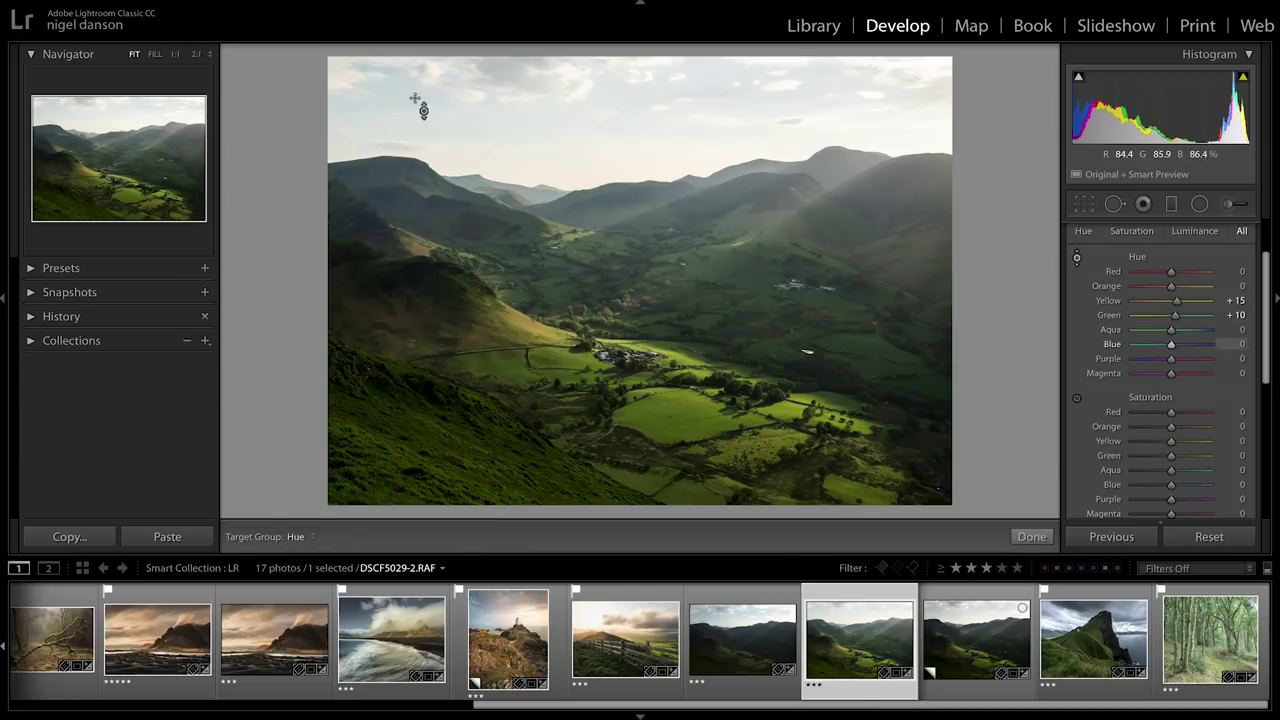
mouse_move(422, 99)
left_mouse_down()
mouse_move(422, 140)
mouse_move(414, 106)
left_mouse_up()
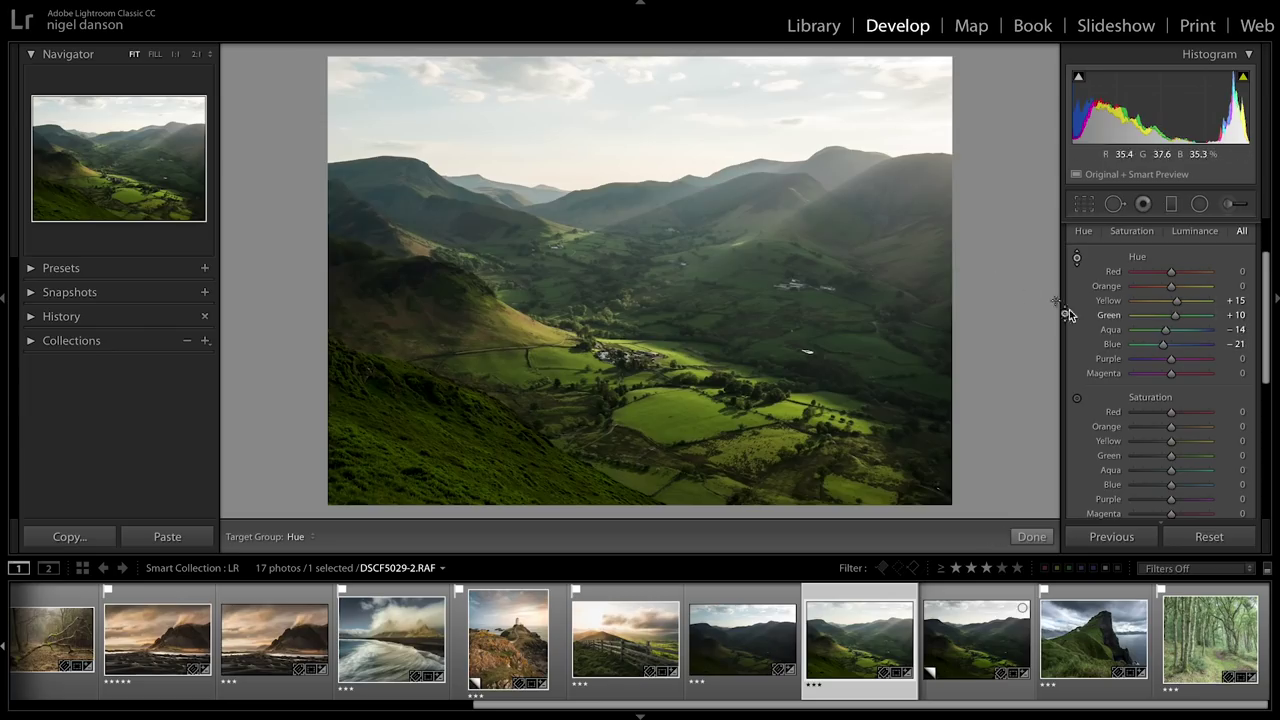
left_click(1076, 258)
mouse_move(1165, 330)
left_mouse_down()
mouse_move(1155, 335)
mouse_move(1168, 344)
left_mouse_up()
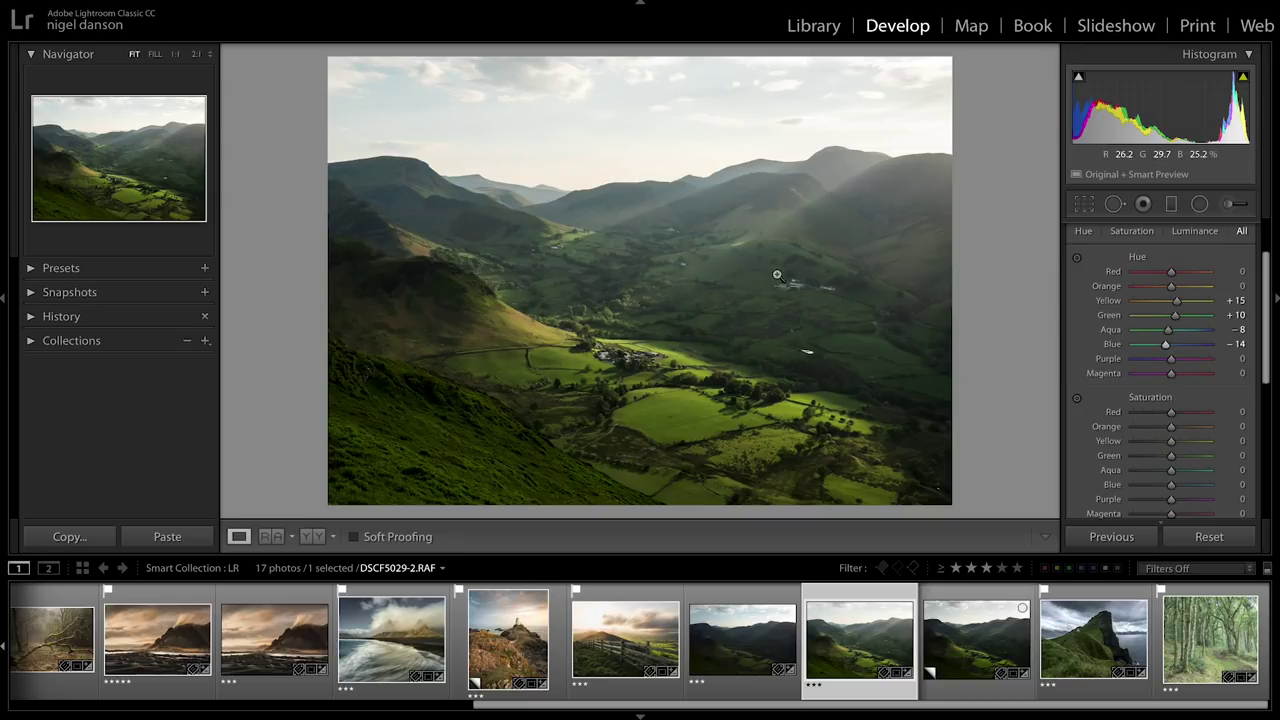
- Raise the Yellow saturation to +17 and the Green saturation to +15
scroll(1167, 410, "down", 2)
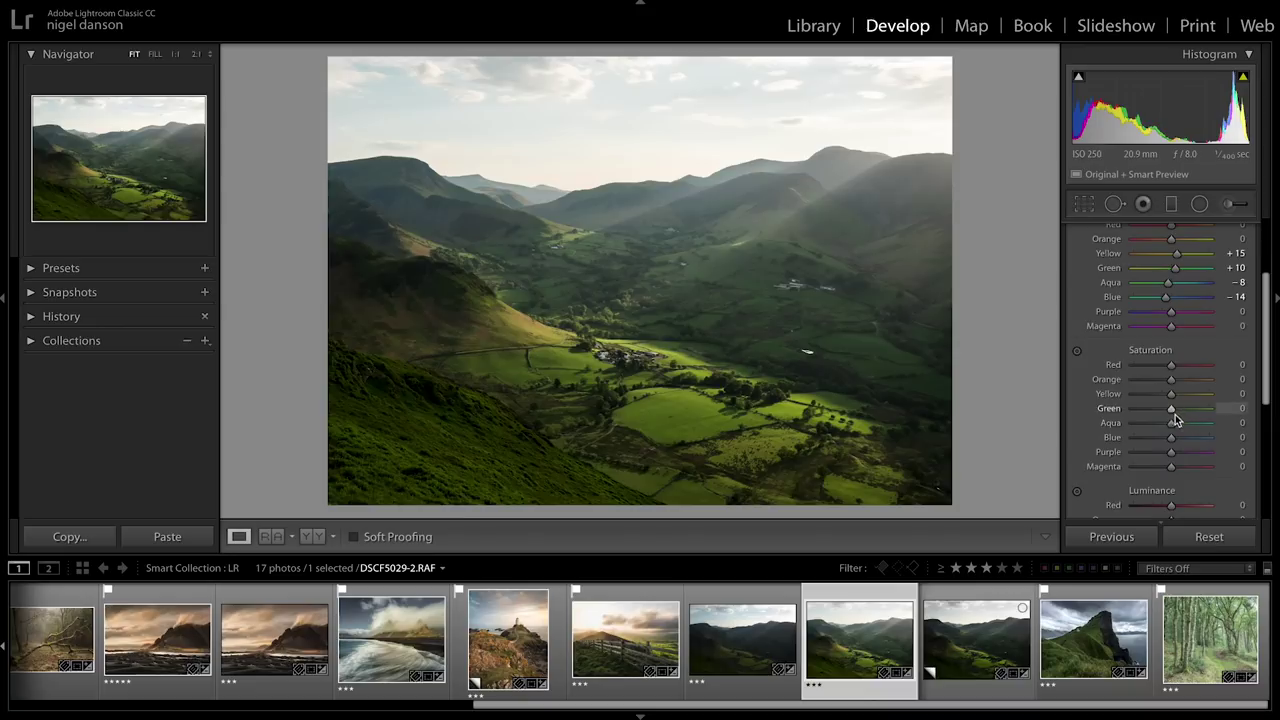
key("Up")
key("Up")
key("Up")
key("Up")
key("Up")
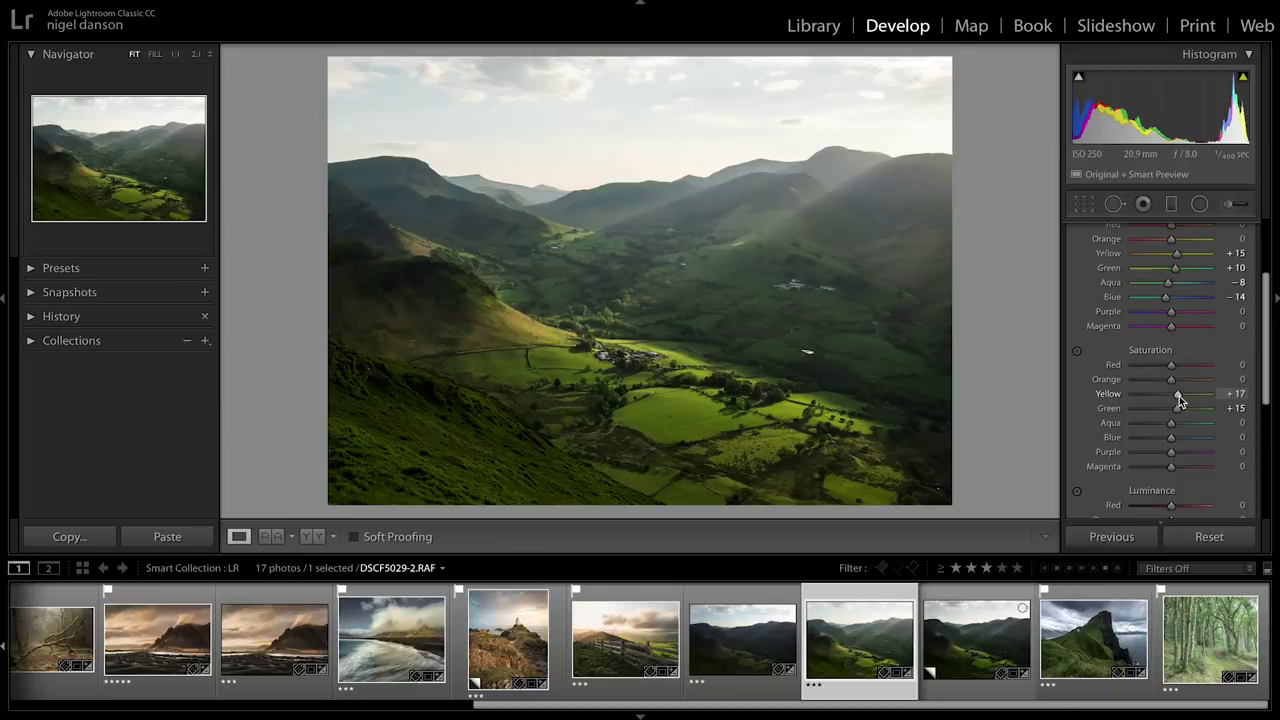
- Raise the Yellow luminance to brighten the fields
scroll(1179, 396, "down", 5)
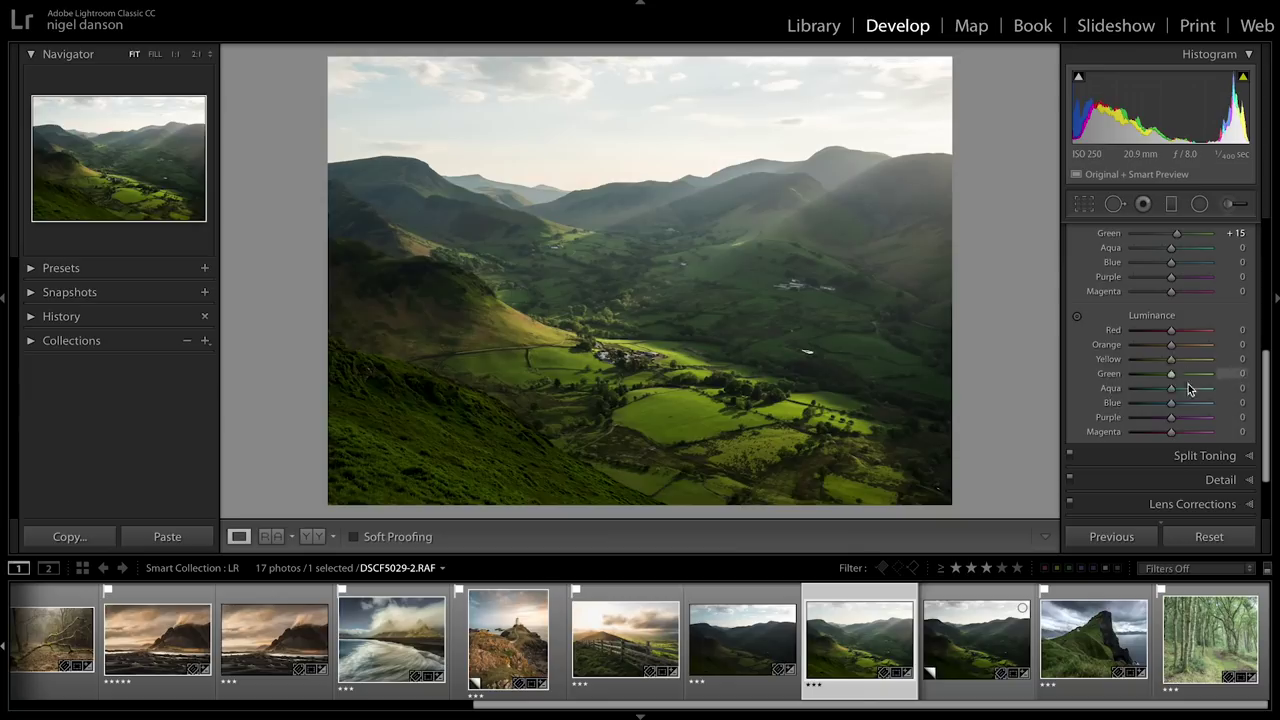
mouse_move(1173, 362)
left_mouse_down()
mouse_move(1185, 362)
mouse_move(1118, 366)
mouse_move(1184, 363)
left_mouse_up()
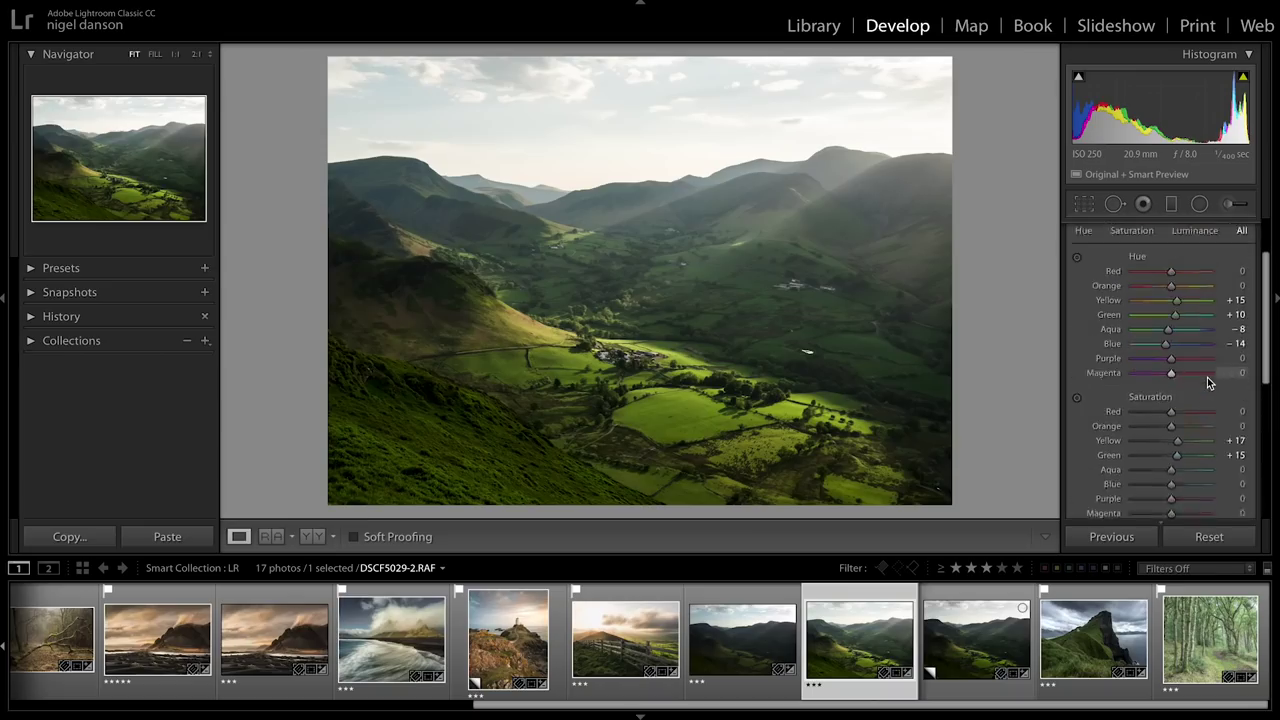
scroll(1207, 377, "up", 2)
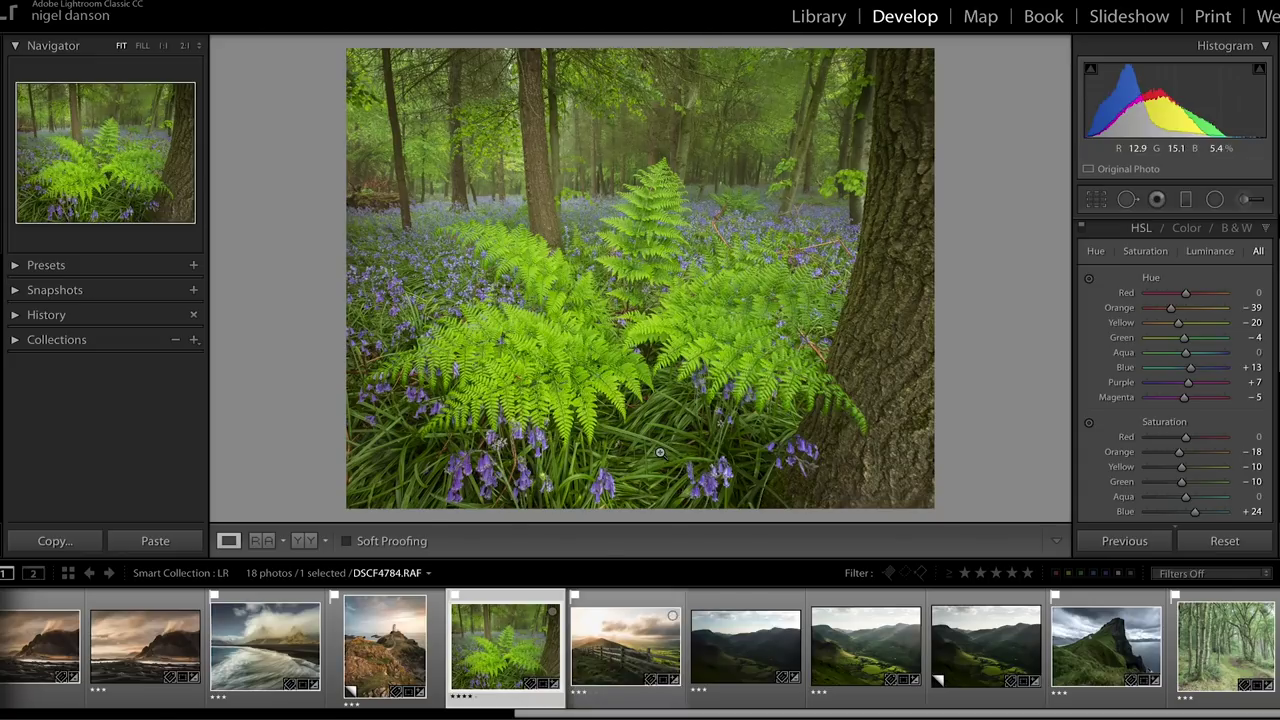
- Compare the fern photo DSCF4784.RAF with its unedited version, and review its Basic and HSL settings
key("backslash")
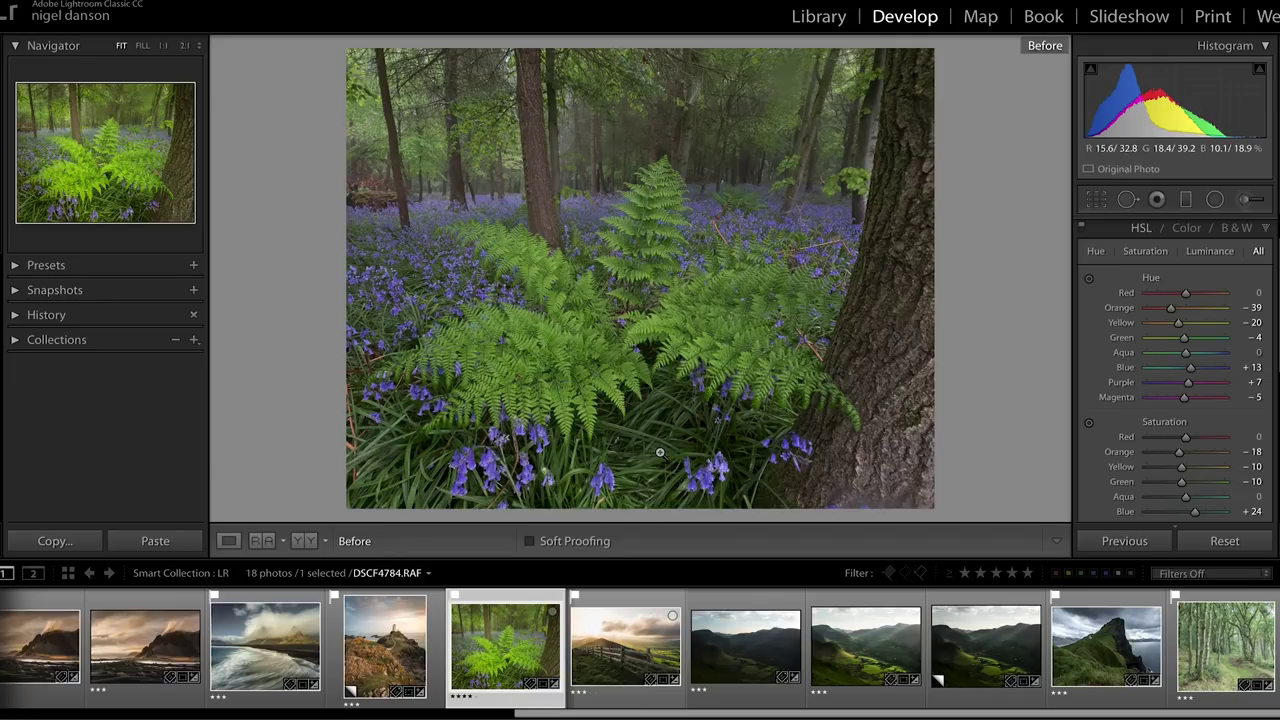
key("backslash")
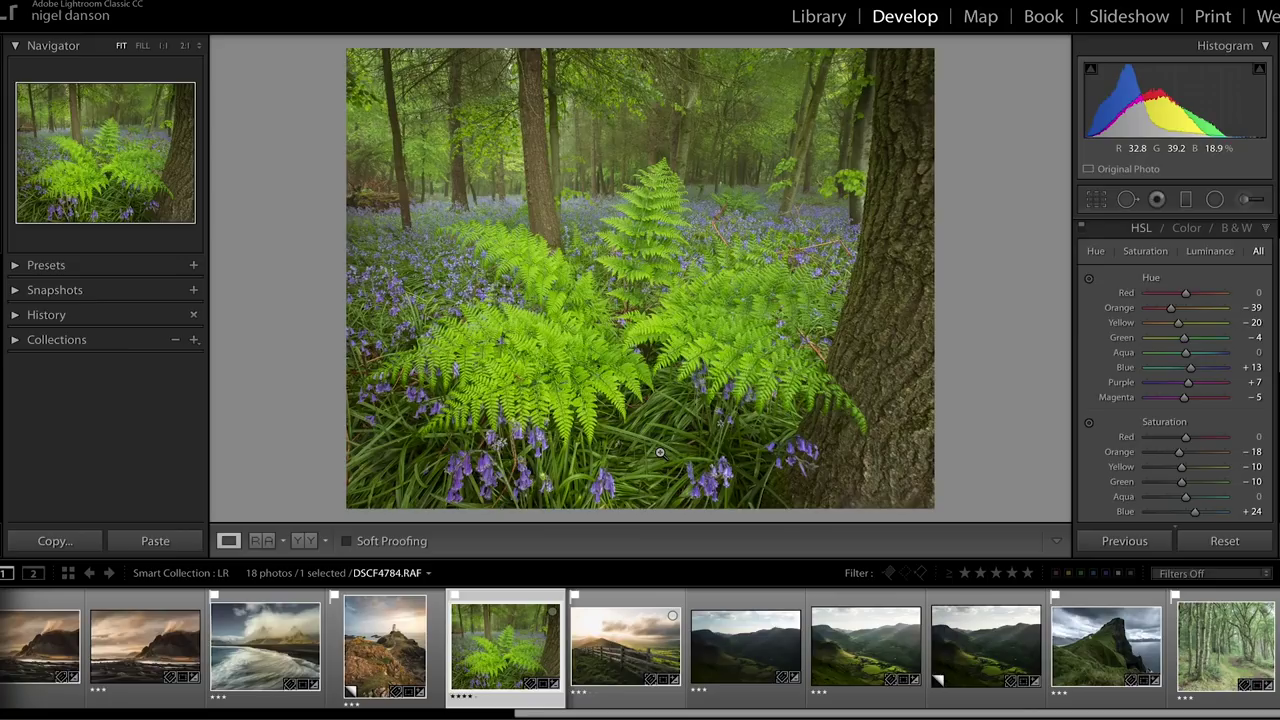
scroll(1238, 243, "up", 2)
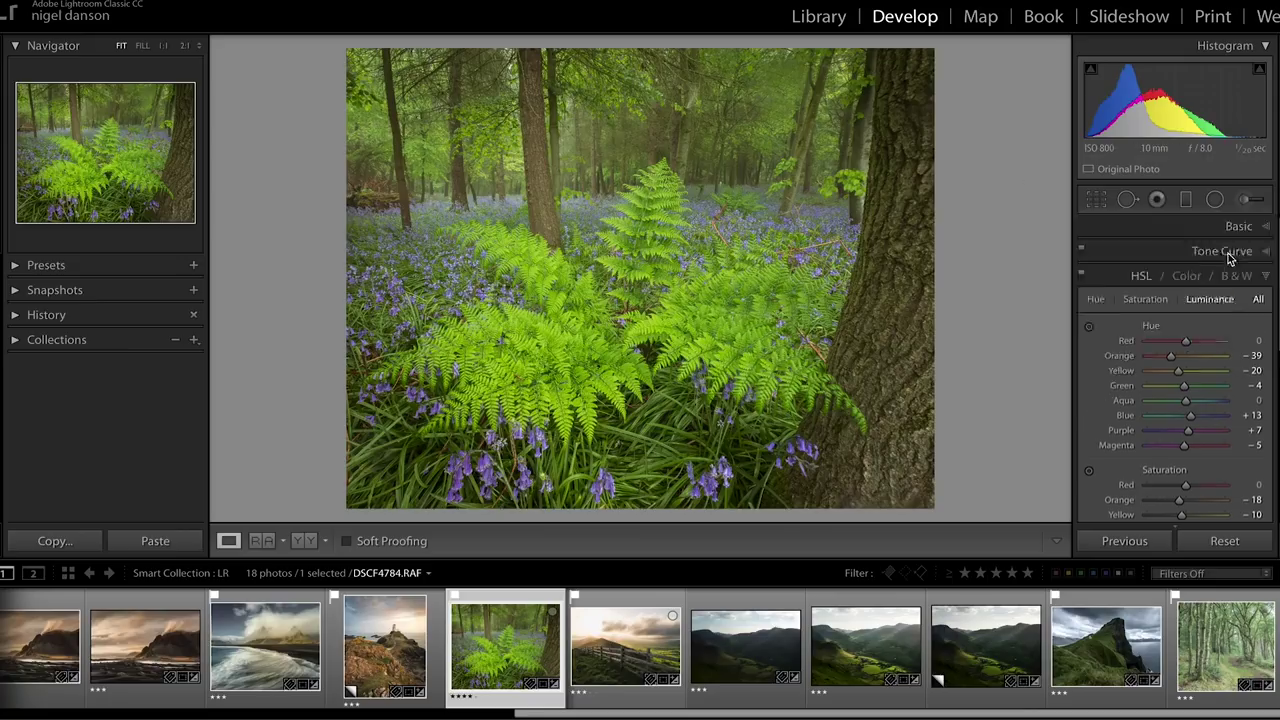
left_click(1237, 234)
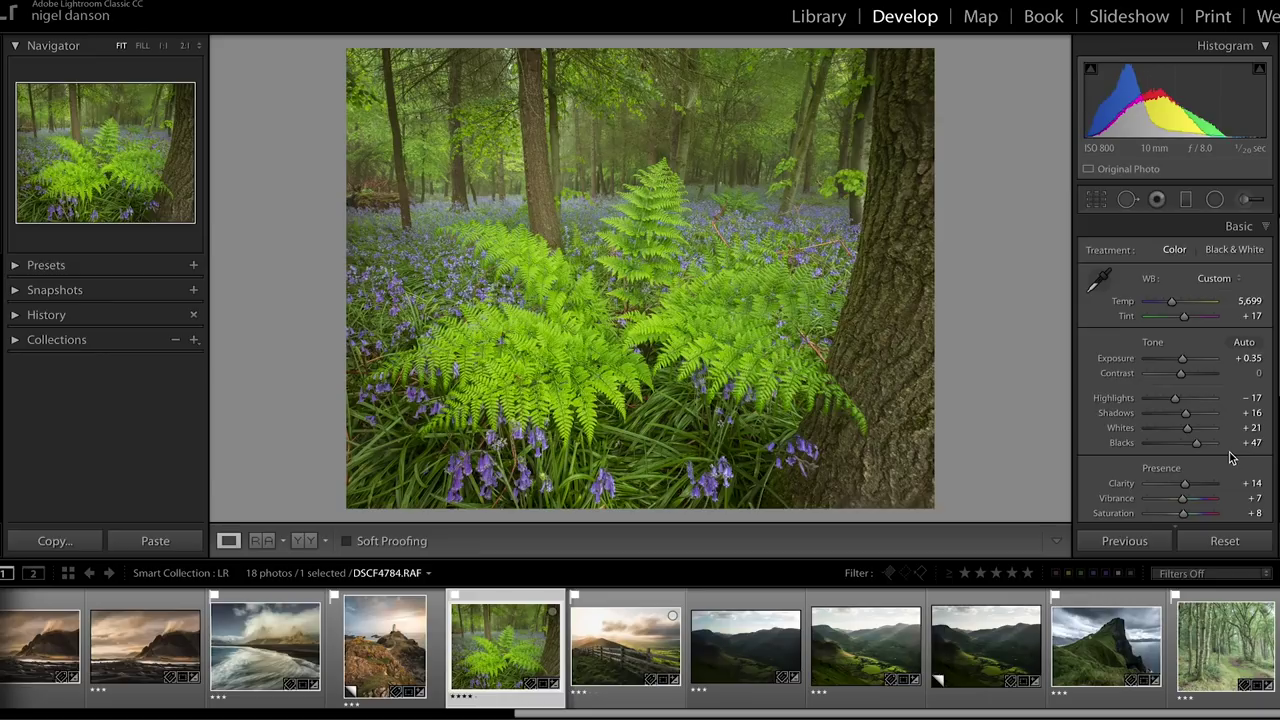
scroll(1230, 460, "down", 5)
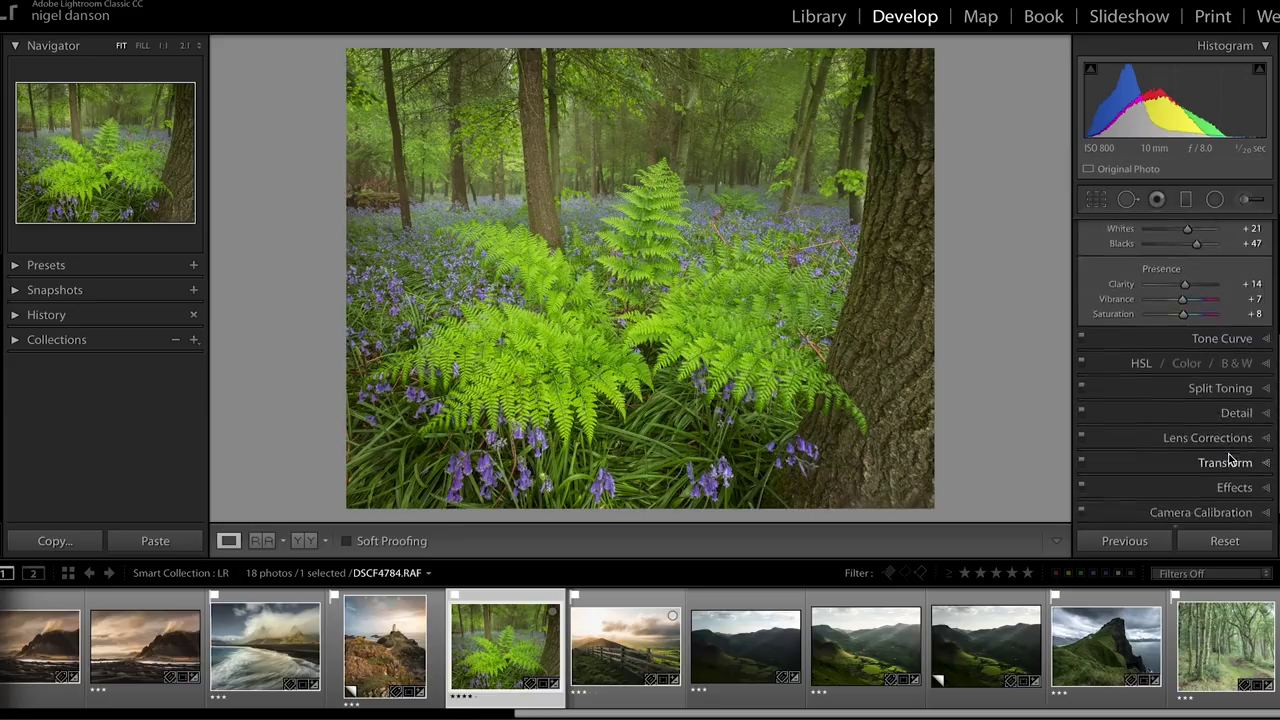
left_click(1140, 354)
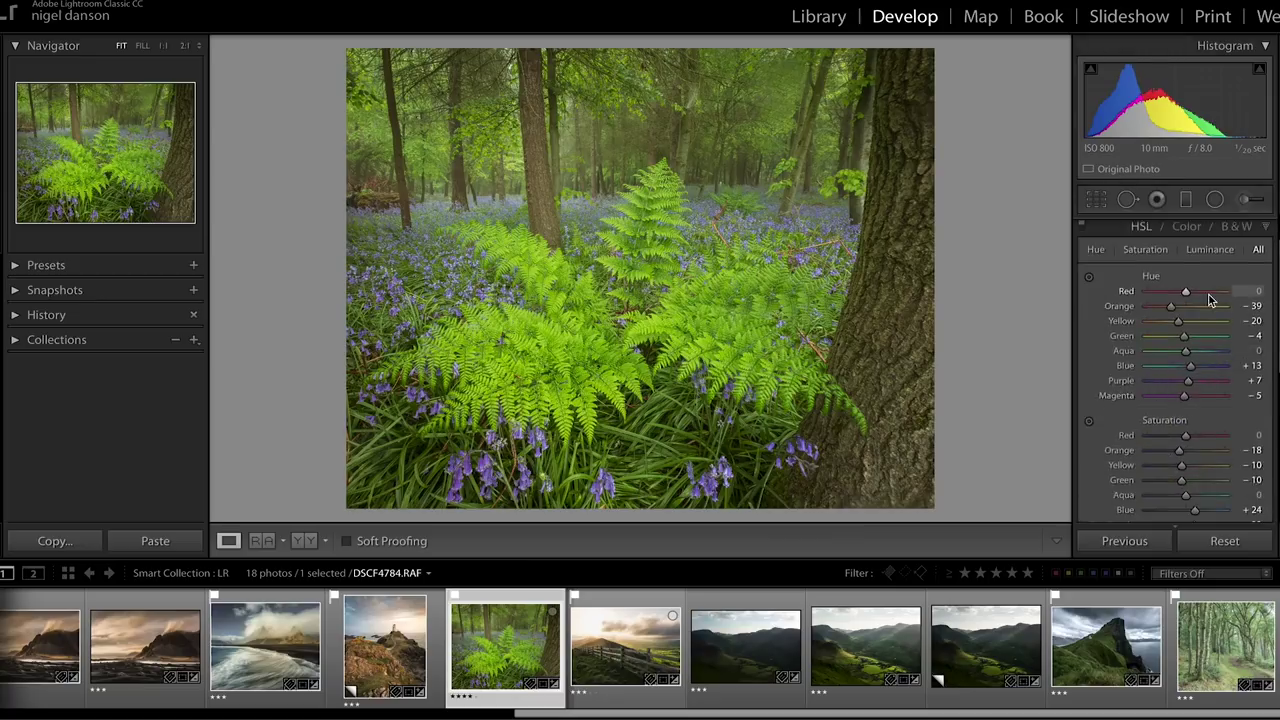
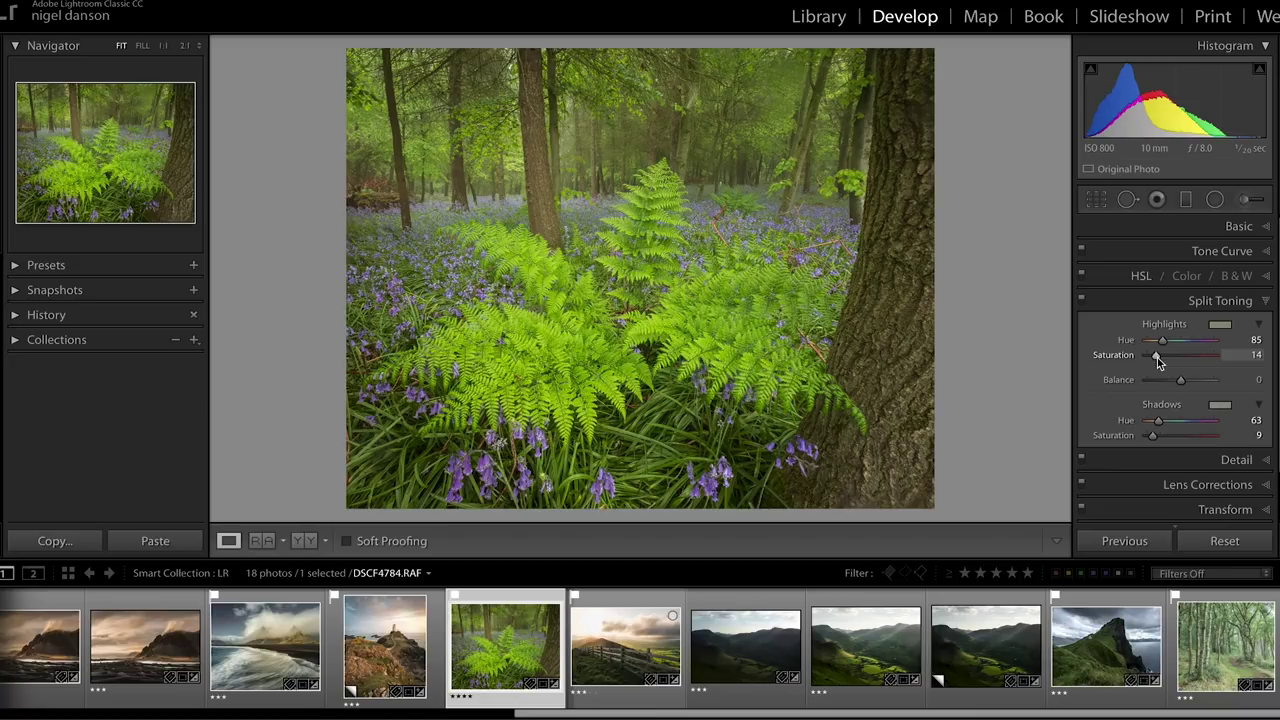
- Switch the fern photo's Split Toning off and on twice to compare its effect on the colours
left_click(1081, 301)
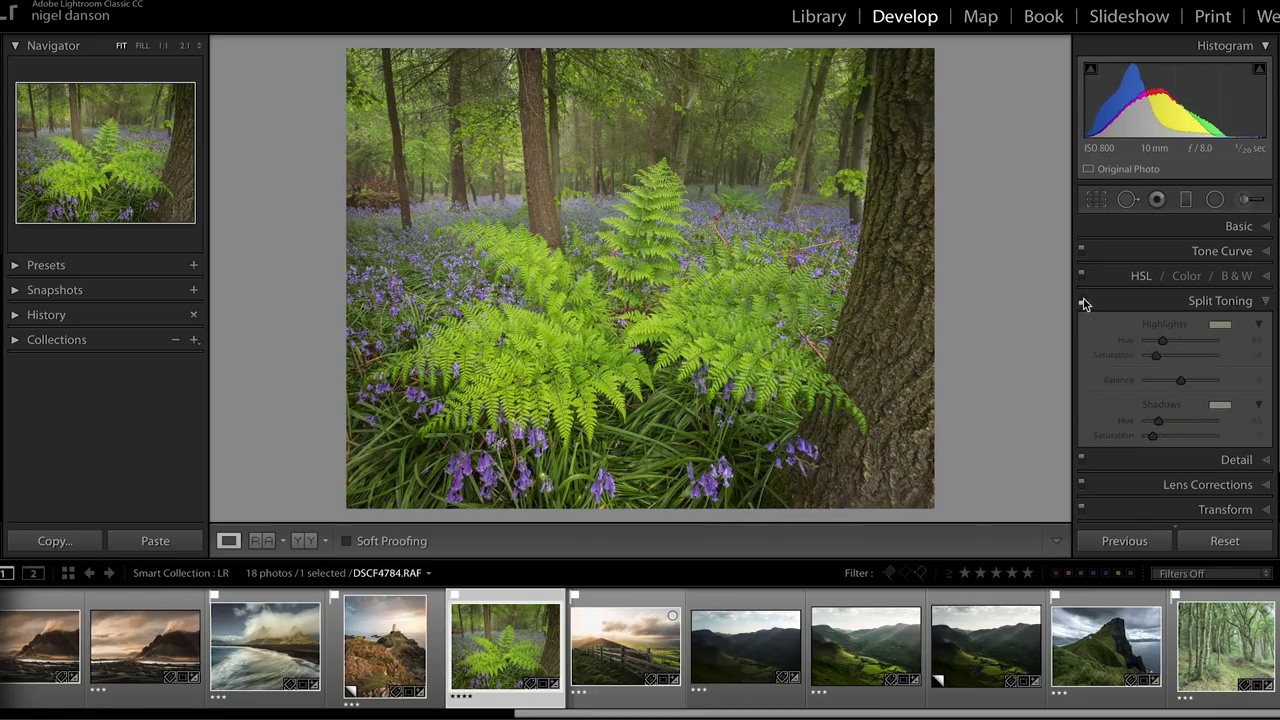
left_click(1082, 301)
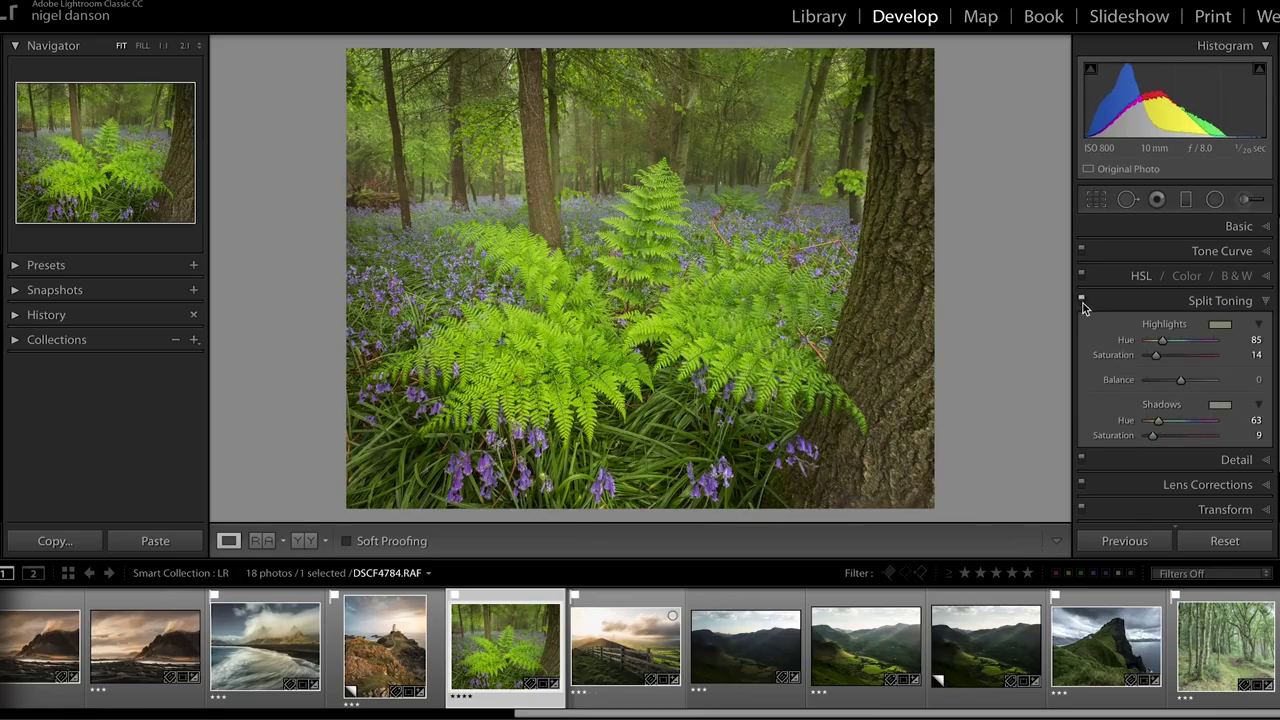
left_click(1081, 301)
left_click(1082, 299)
- Open the green cliff photo _DSC8824.NEF and compare it with the unedited version
left_click(1102, 658)
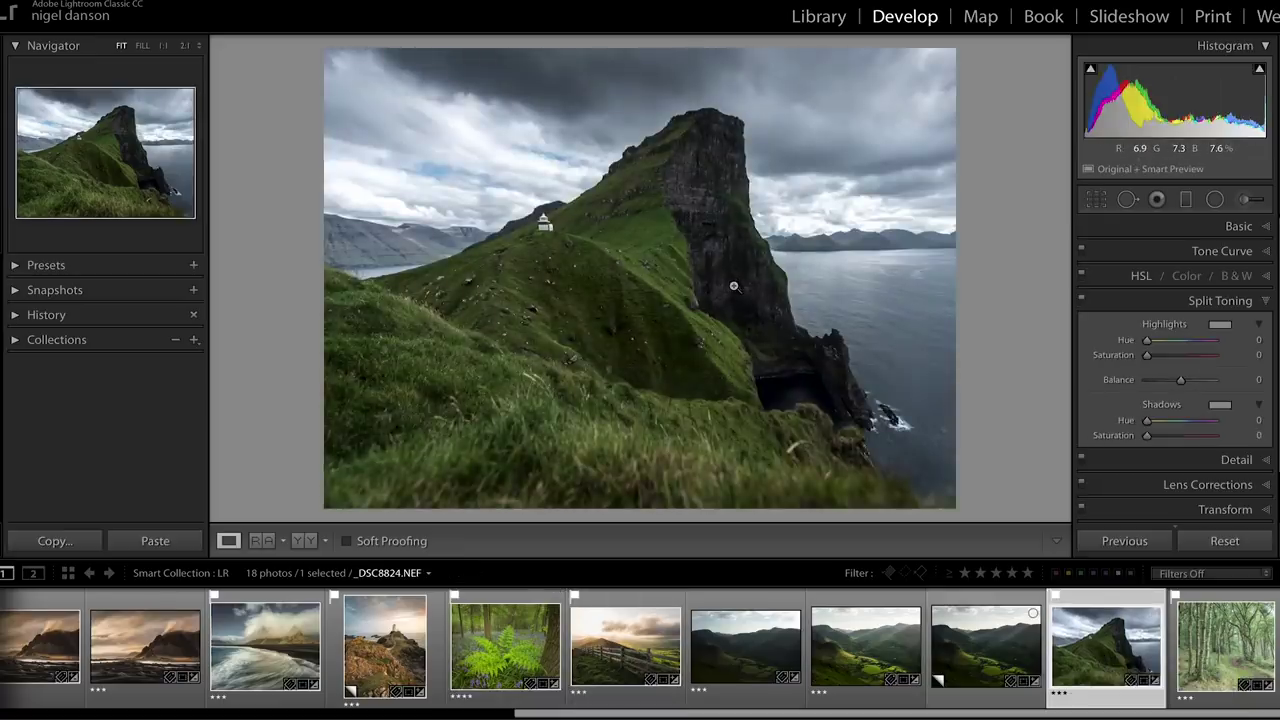
key("backslash")
key("backslash")
- Vary the Blue saturation in the cliff photo's HSL adjustments, and activate the Graduated Filter tool
left_click(1140, 276)
scroll(1207, 384, "down", 3)
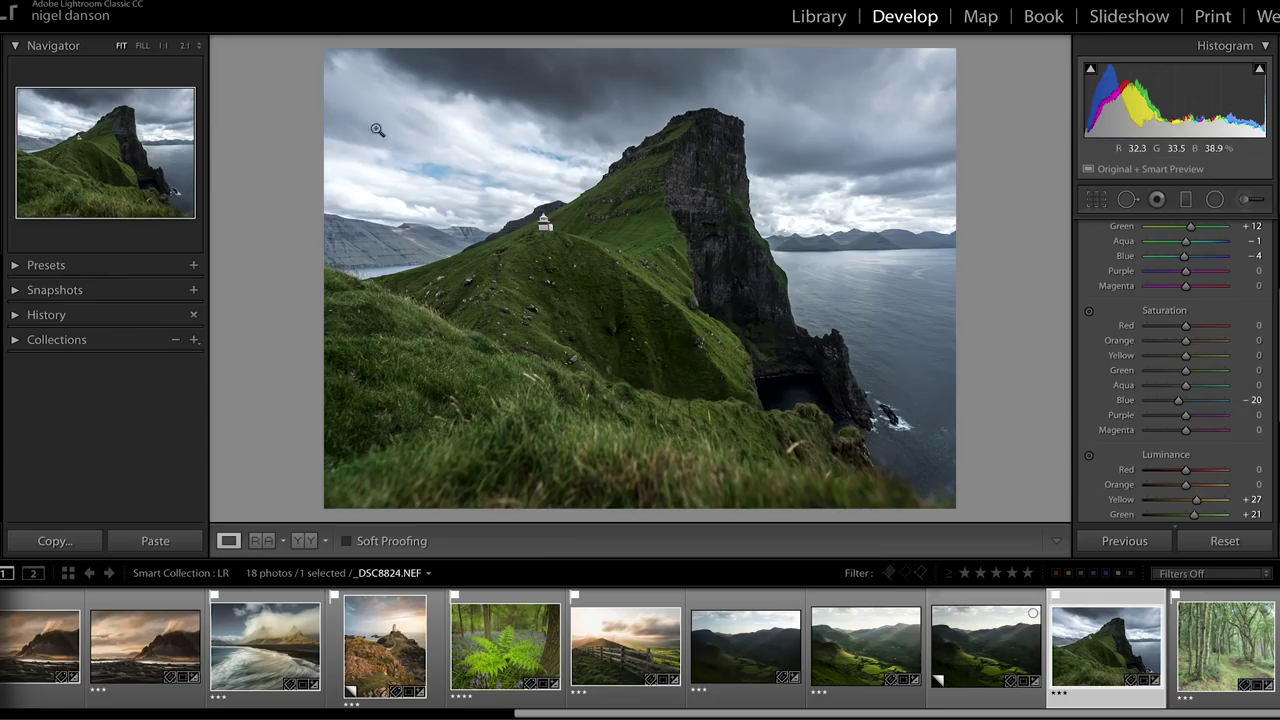
mouse_move(1201, 405)
left_mouse_down()
mouse_move(1158, 402)
mouse_move(1214, 405)
mouse_move(1140, 403)
mouse_move(1205, 403)
mouse_move(1176, 402)
left_mouse_up()
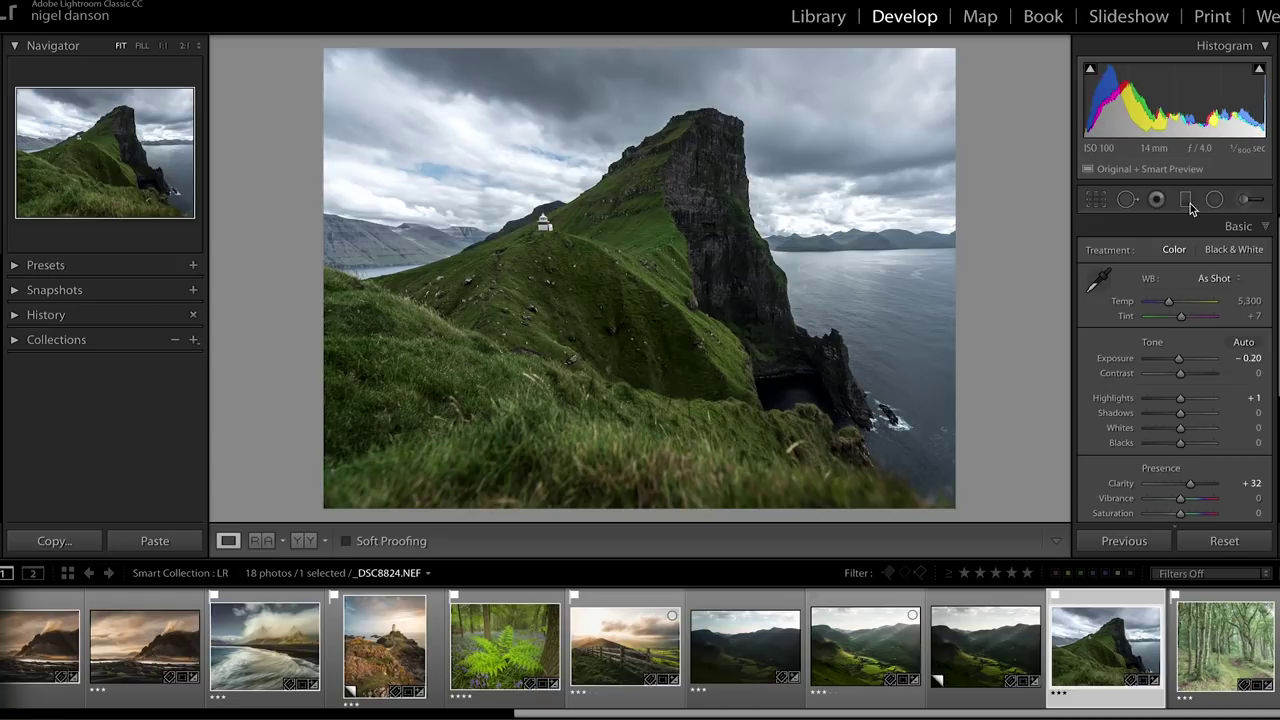
left_click(1187, 204)
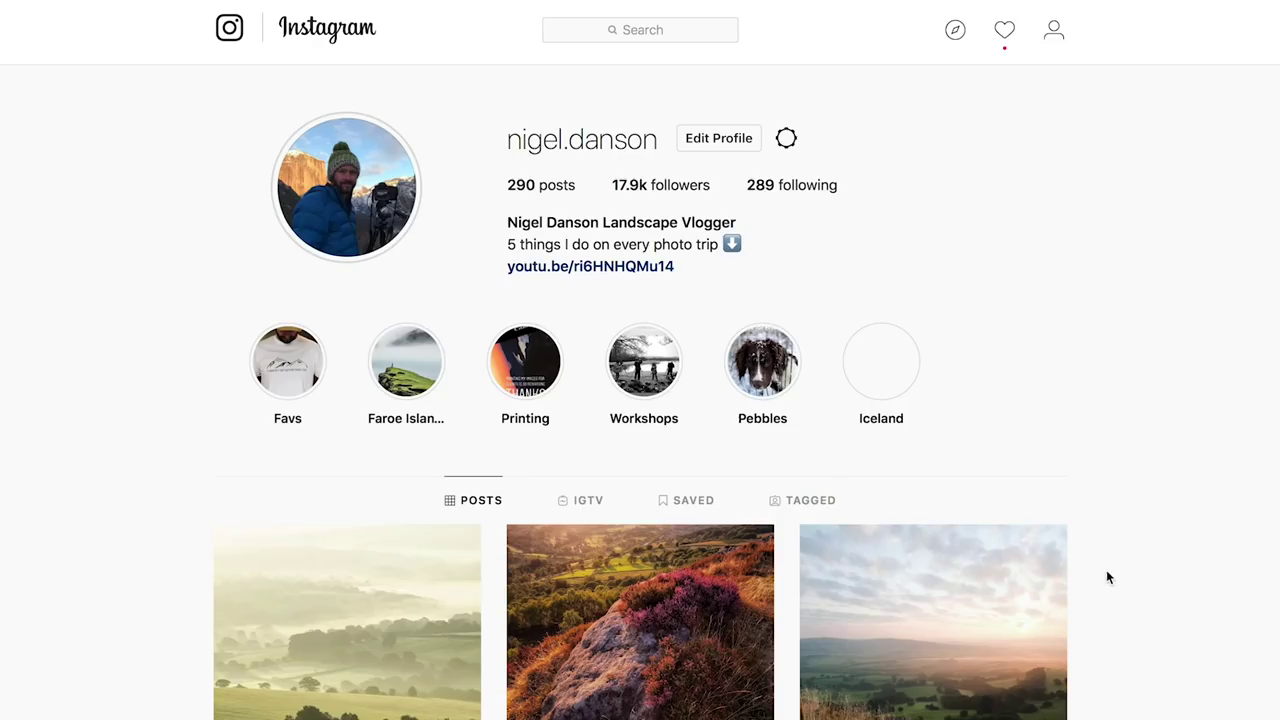
- Look through the landscape posts on the photographer's Instagram profile for examples of darkened skies
scroll(1106, 570, "down", 1)
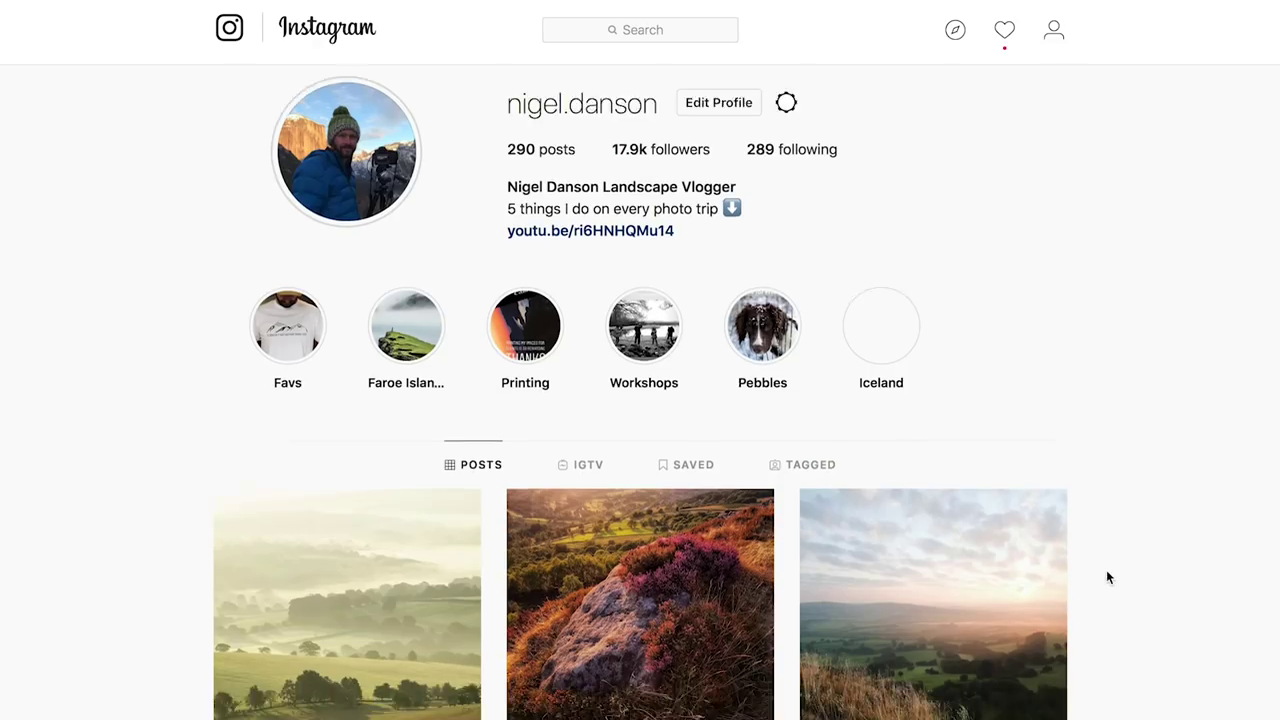
scroll(1106, 571, "down", 7)
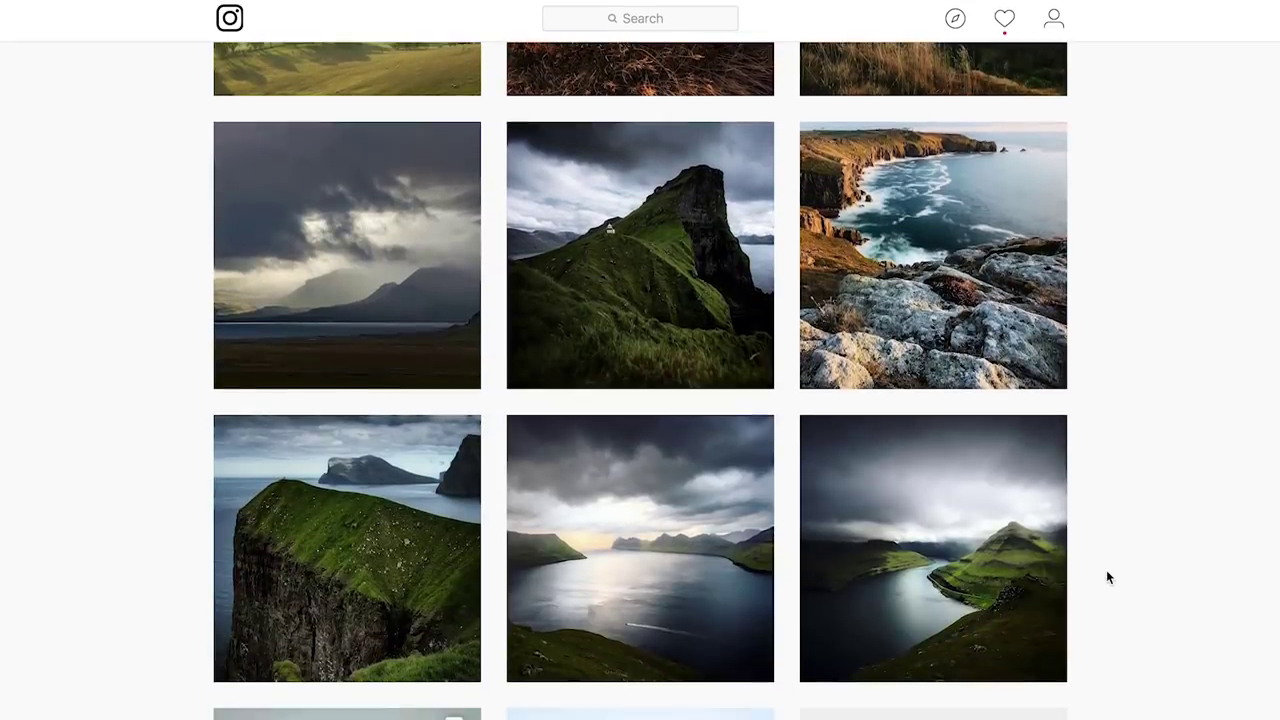
scroll(1107, 577, "down", 3)
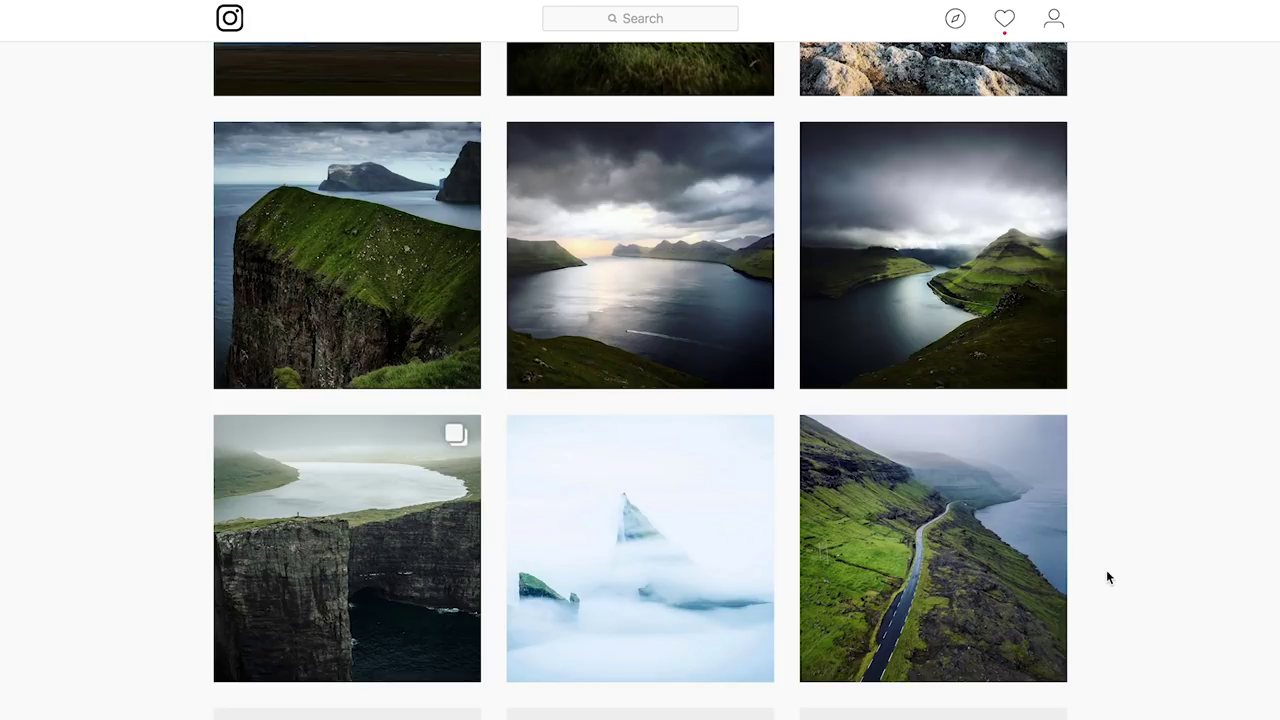
scroll(1107, 577, "up", 2)
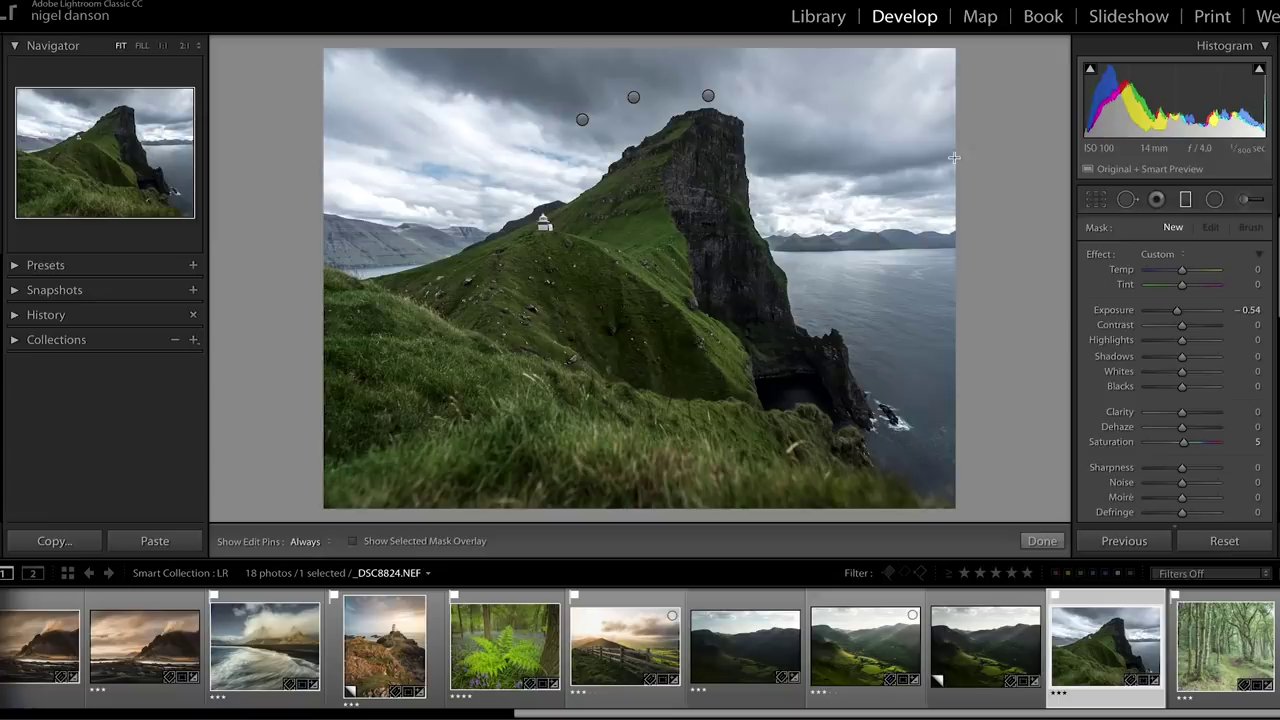
- Draw a graduated filter over the sky down to the cliff top with Exposure -0.54, Whites -10 and Blacks -20
left_click_drag(659, 127, 657, 180)
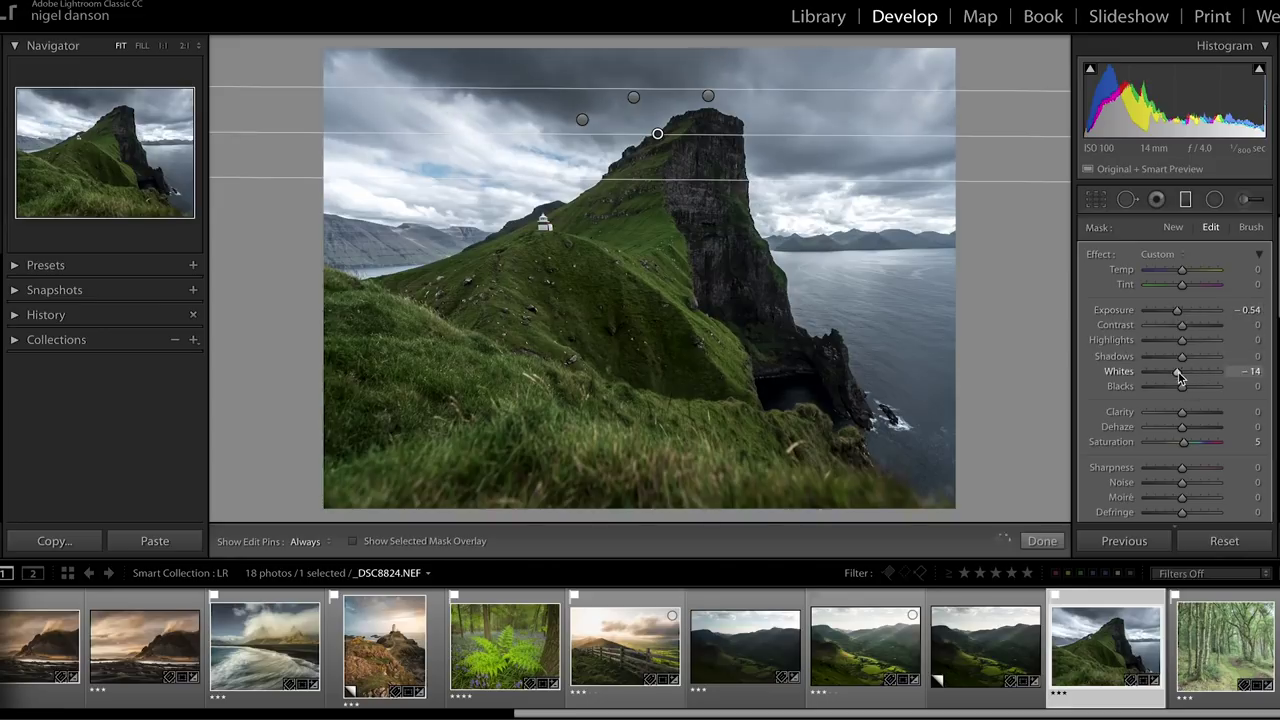
left_click_drag(1179, 372, 1177, 392)
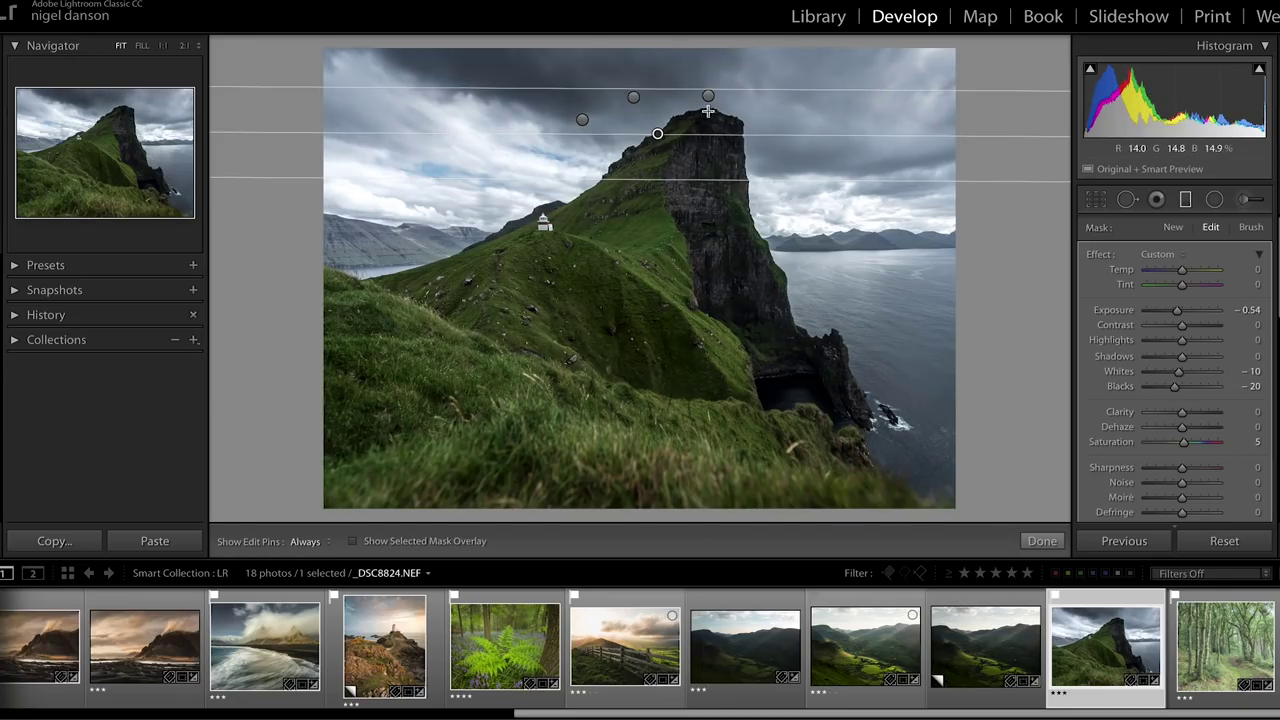
- Set the graduated filter's mask brush to Erase with size 11.5 and feather 83, and show the selected mask overlay
left_click(1251, 228)
scroll(1214, 287, "down", 2)
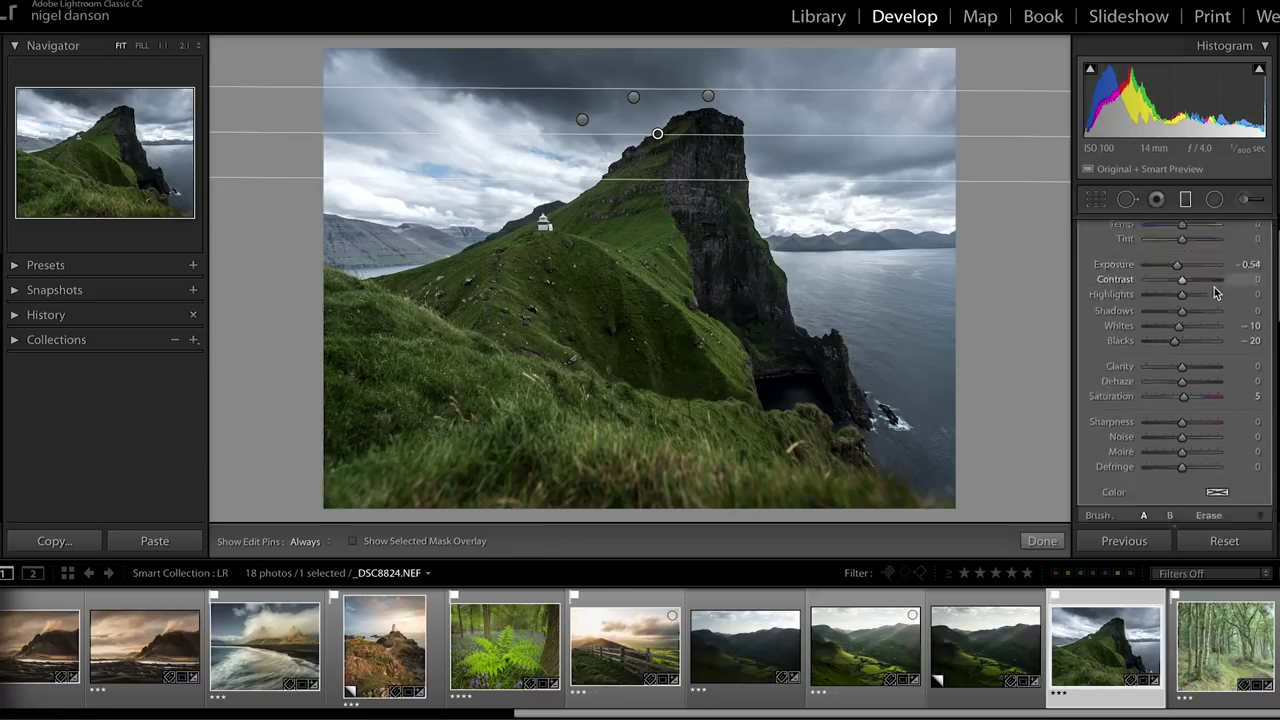
scroll(1214, 287, "down", 2)
left_click(1208, 391)
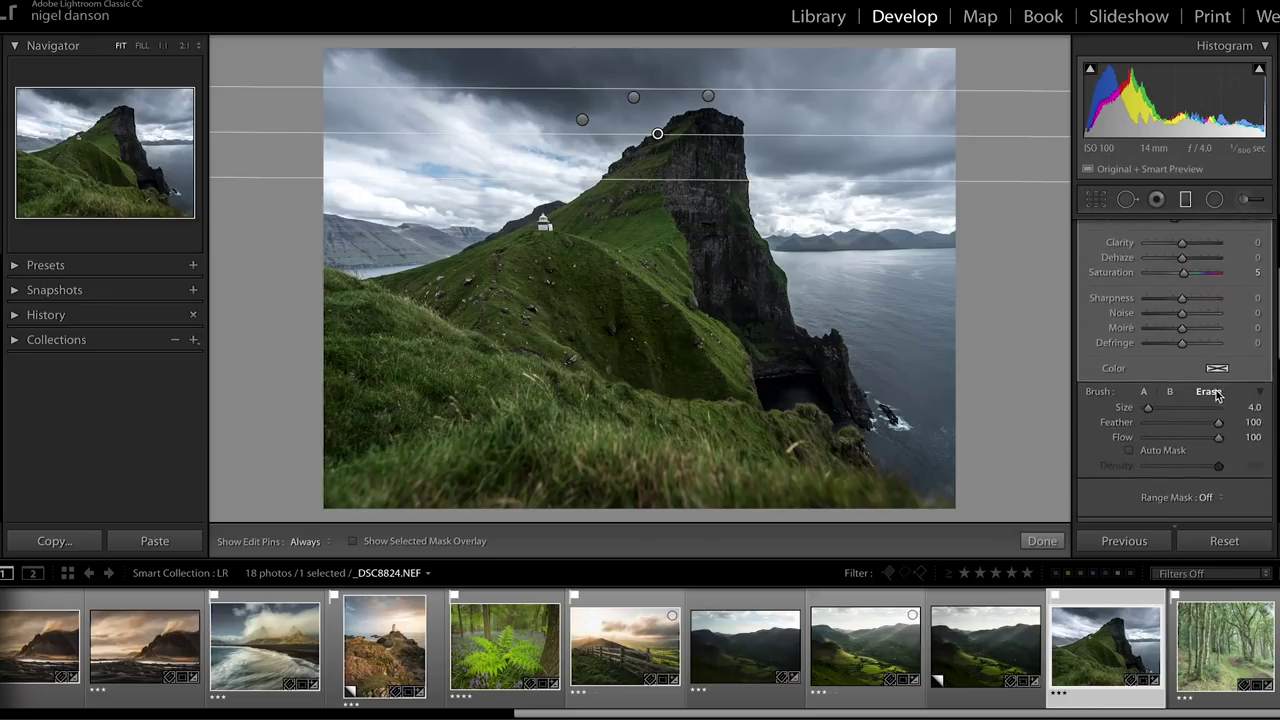
left_click_drag(1217, 425, 1205, 423)
left_click_drag(1148, 408, 1153, 408)
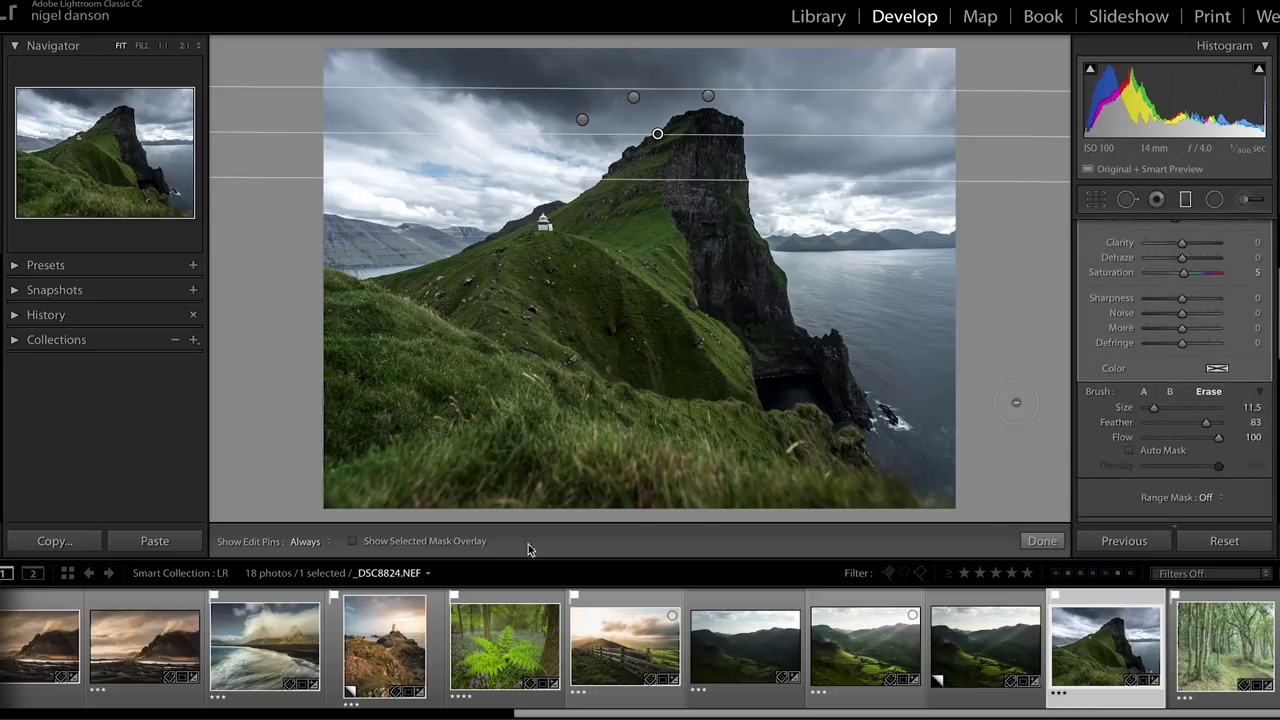
left_click(353, 541)
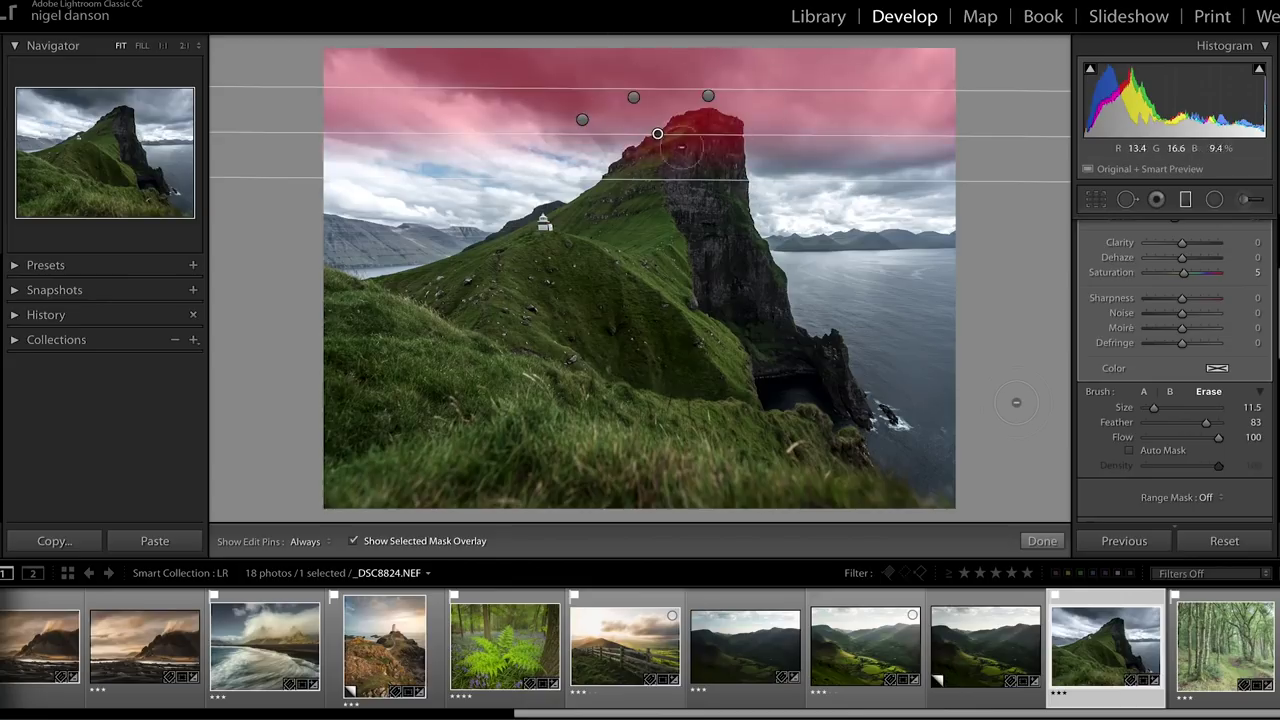
- Try erasing the graduated mask from the cliff's peak with the edit pins hidden, and undo the stroke
key("h")
mouse_move(668, 150)
left_mouse_down()
mouse_move(725, 125)
mouse_move(700, 140)
left_mouse_up()
key("h")
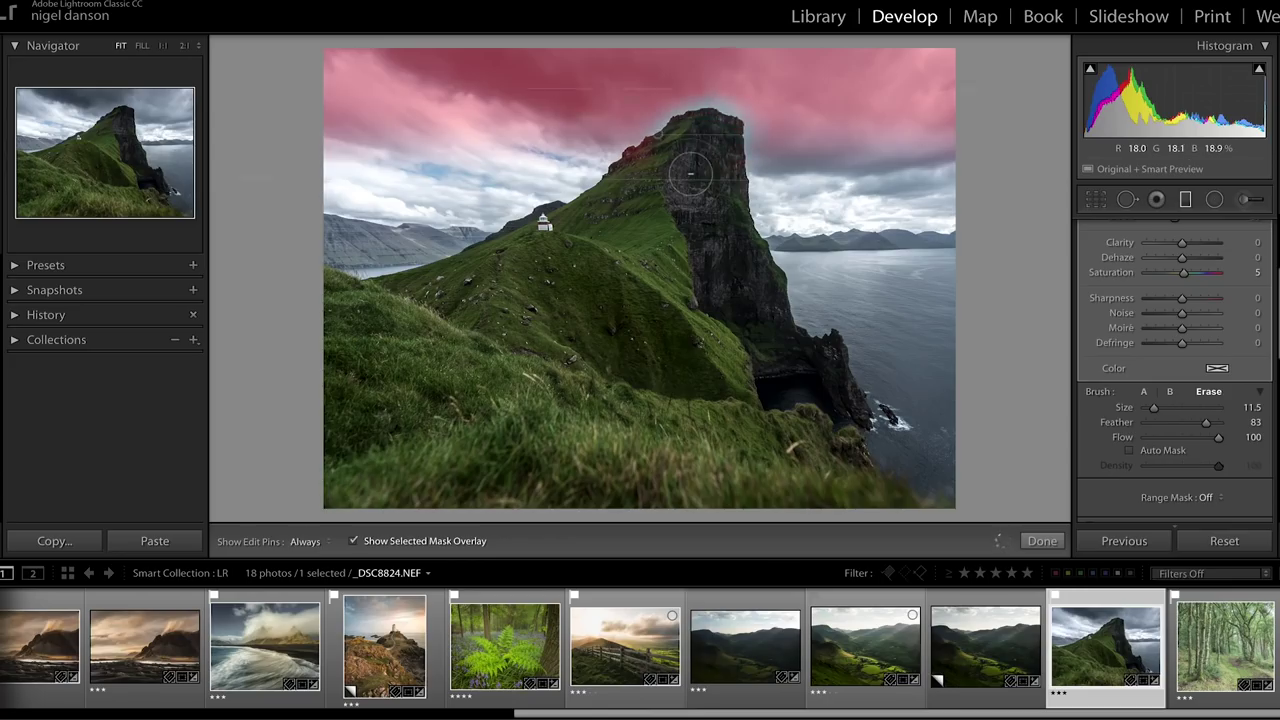
scroll(703, 203, "down", 1)
key("ctrl+z")
- Reduce the eraser size to 6 and erase the graduated mask from the cliff's peak with the edit pins hidden
scroll(704, 155, "down", 1)
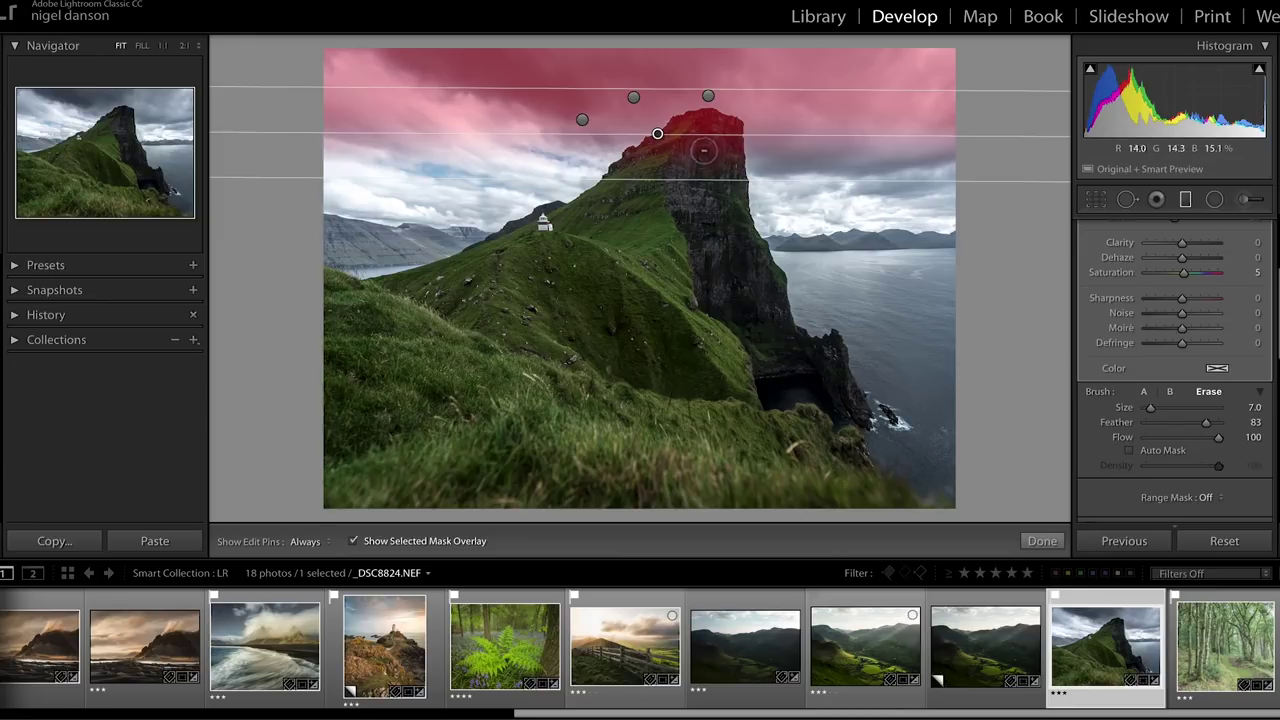
key("h")
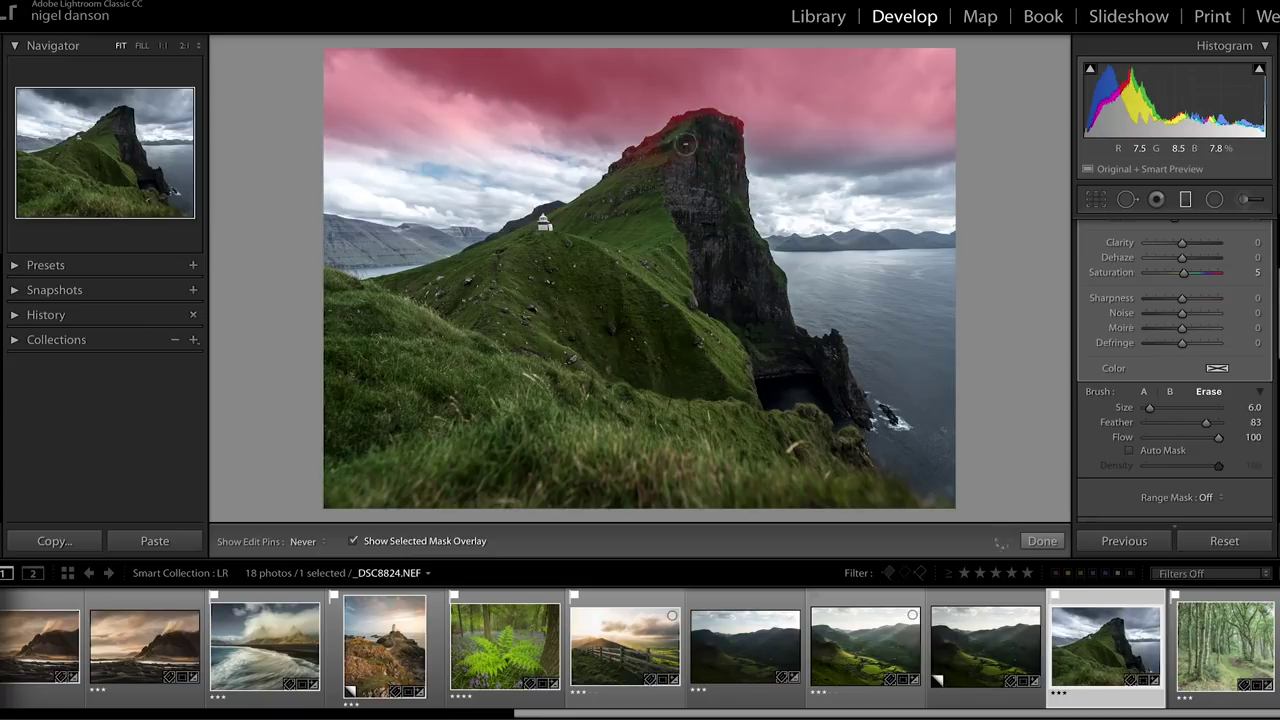
key("h")
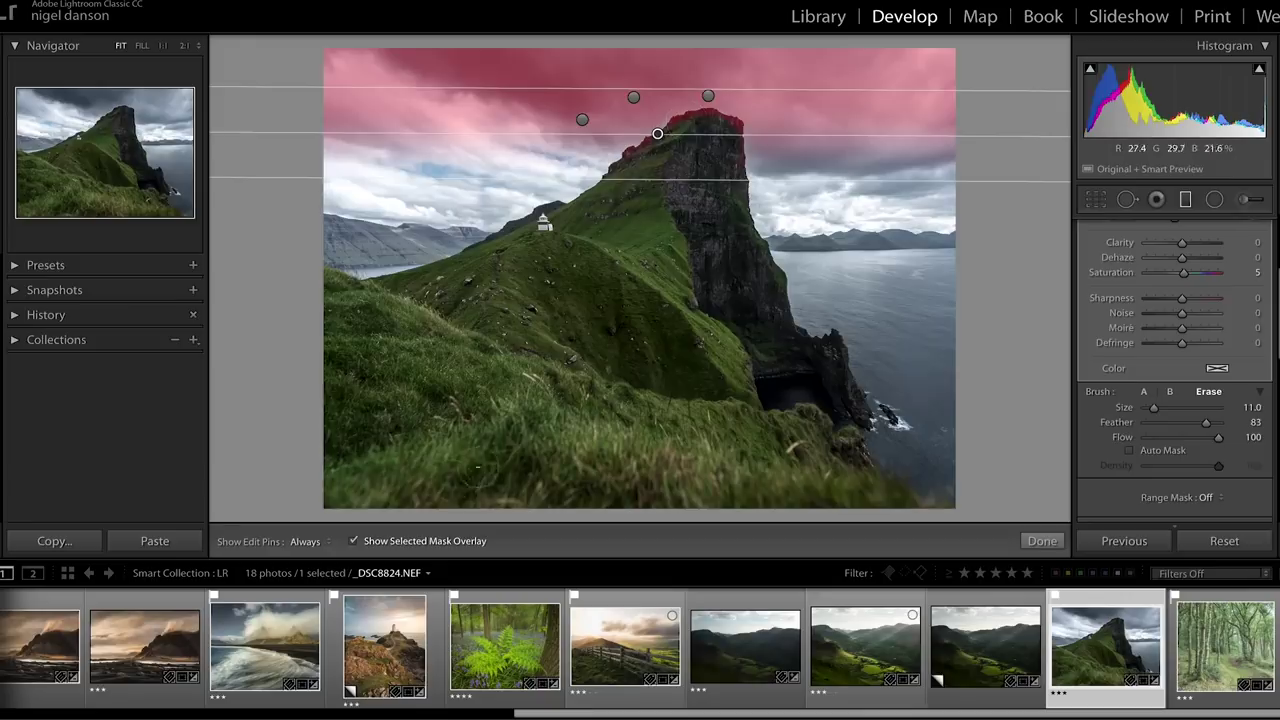
- Leave the graduated filter and inspect the erased mask edge along the cliff's peak at 1:1 zoom
left_click(1186, 200)
left_click(764, 133)
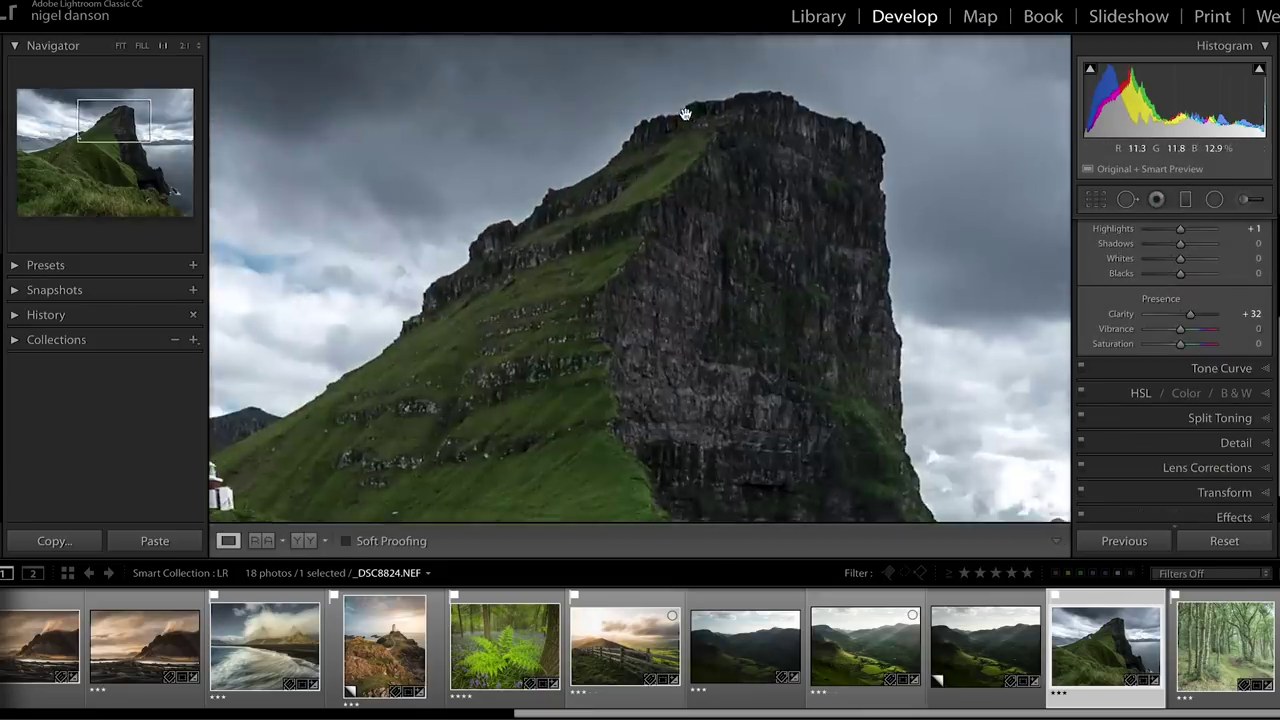
left_click(713, 219)
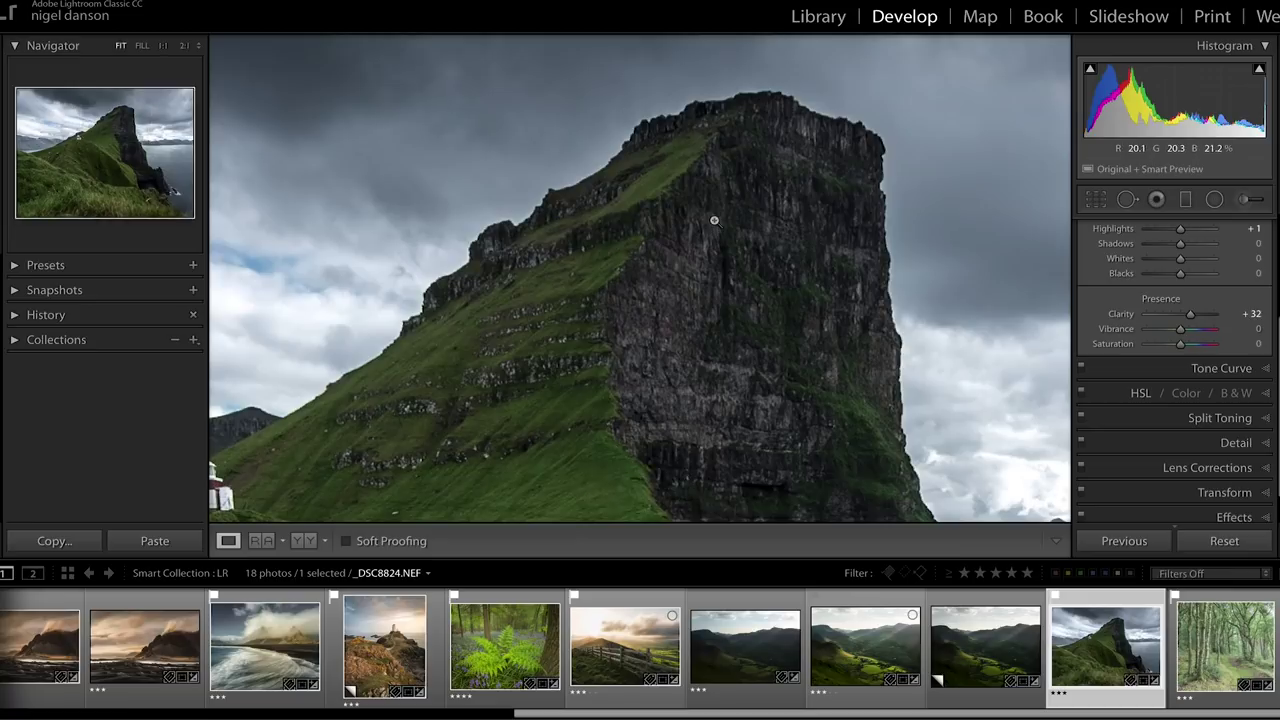
left_click(759, 196)
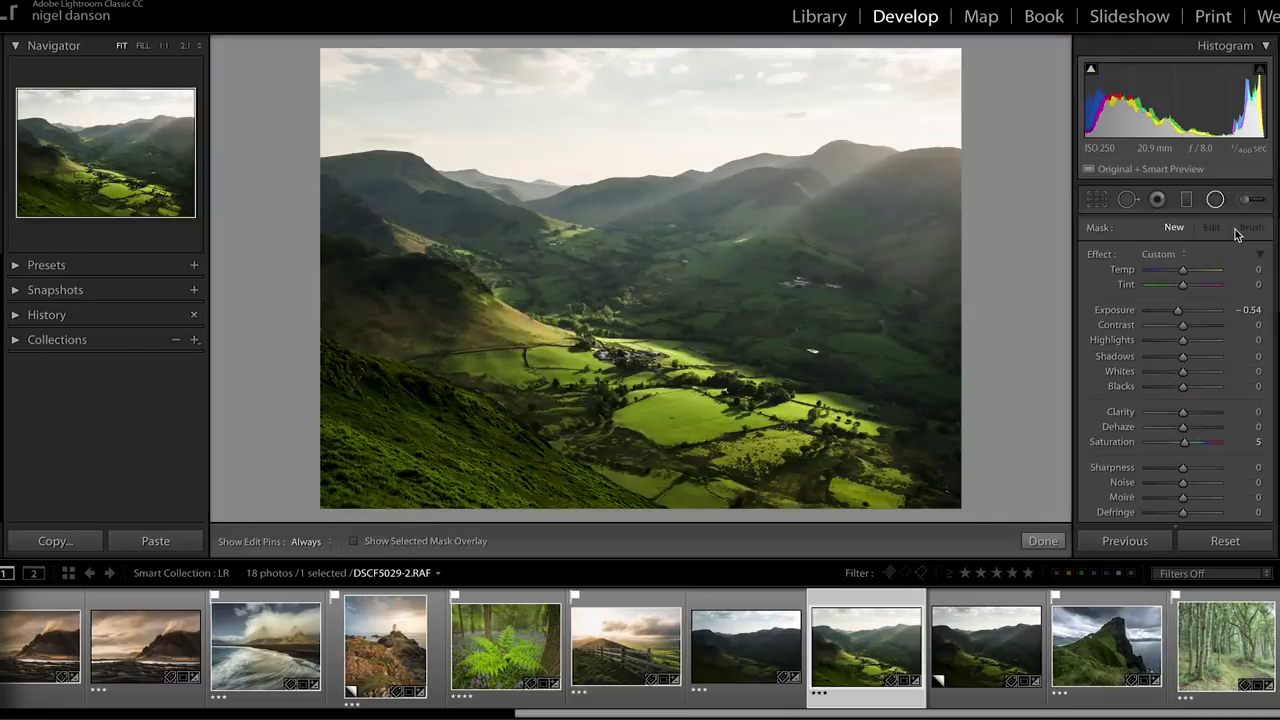
- Set up a new Adjustment Brush on the valley photo with Exposure -0.46, Contrast 13 and Blacks -13
left_click(1244, 201)
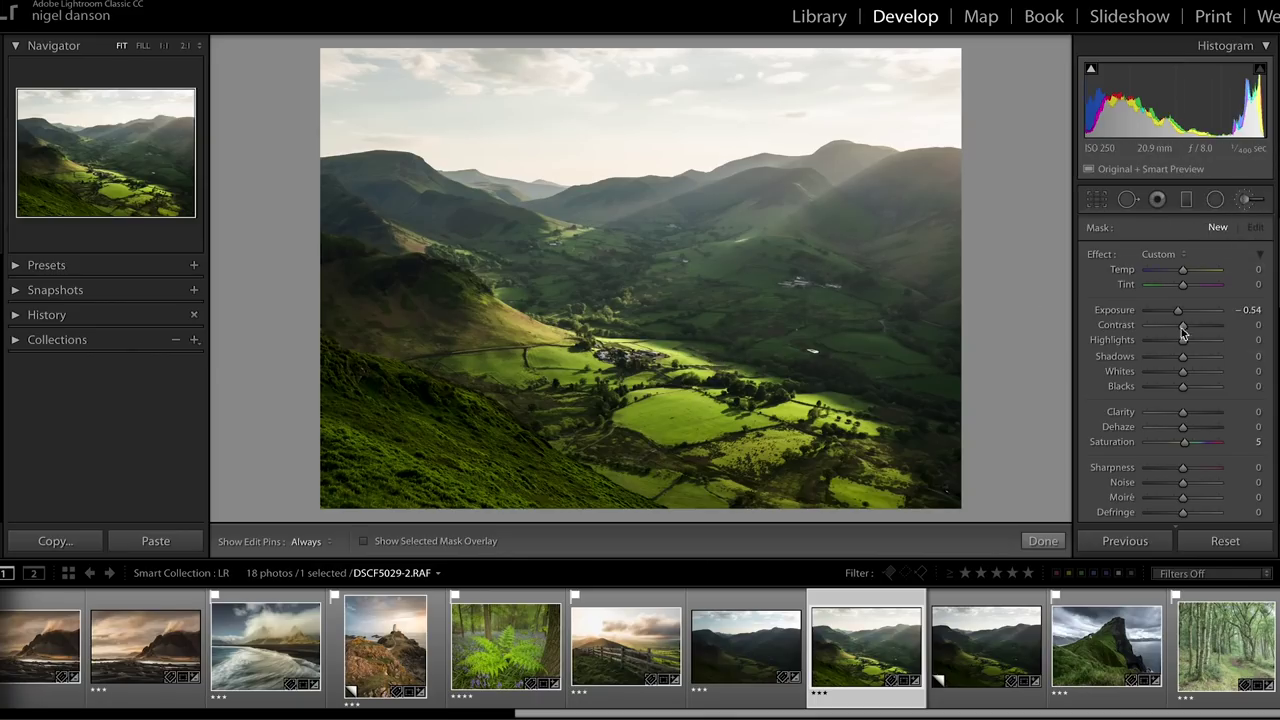
scroll(918, 374, "up", 4)
left_click_drag(1188, 330, 1189, 330)
left_click_drag(1183, 388, 1178, 394)
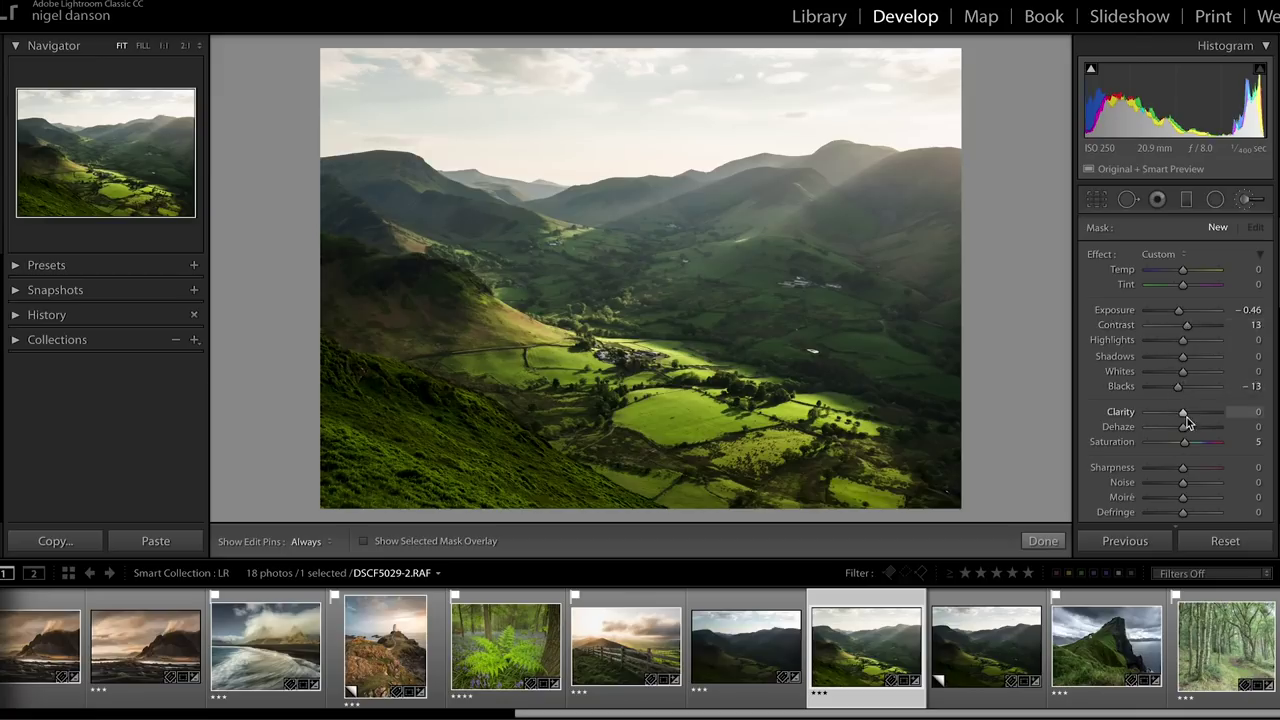
- Paint the darkening brush over the foreground hillside and the shaded valley slopes around the sunlit fields with edit pins hidden, and close the brush
key("h")
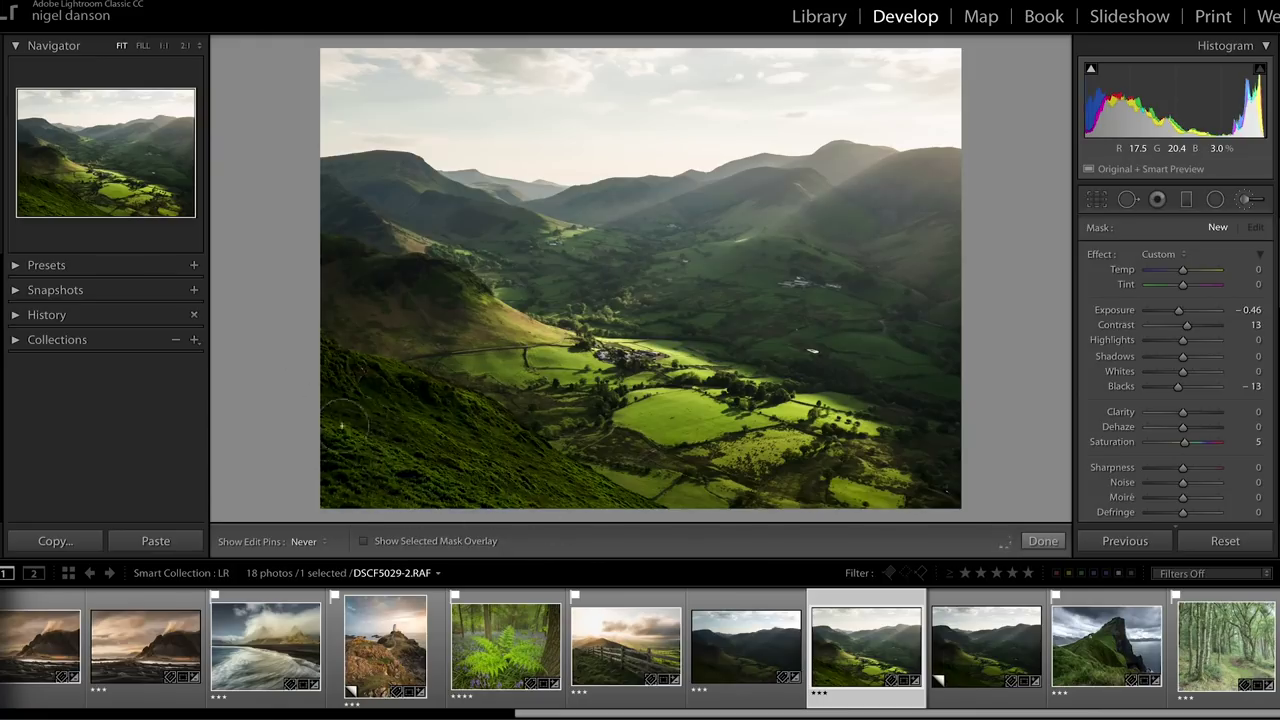
key("h")
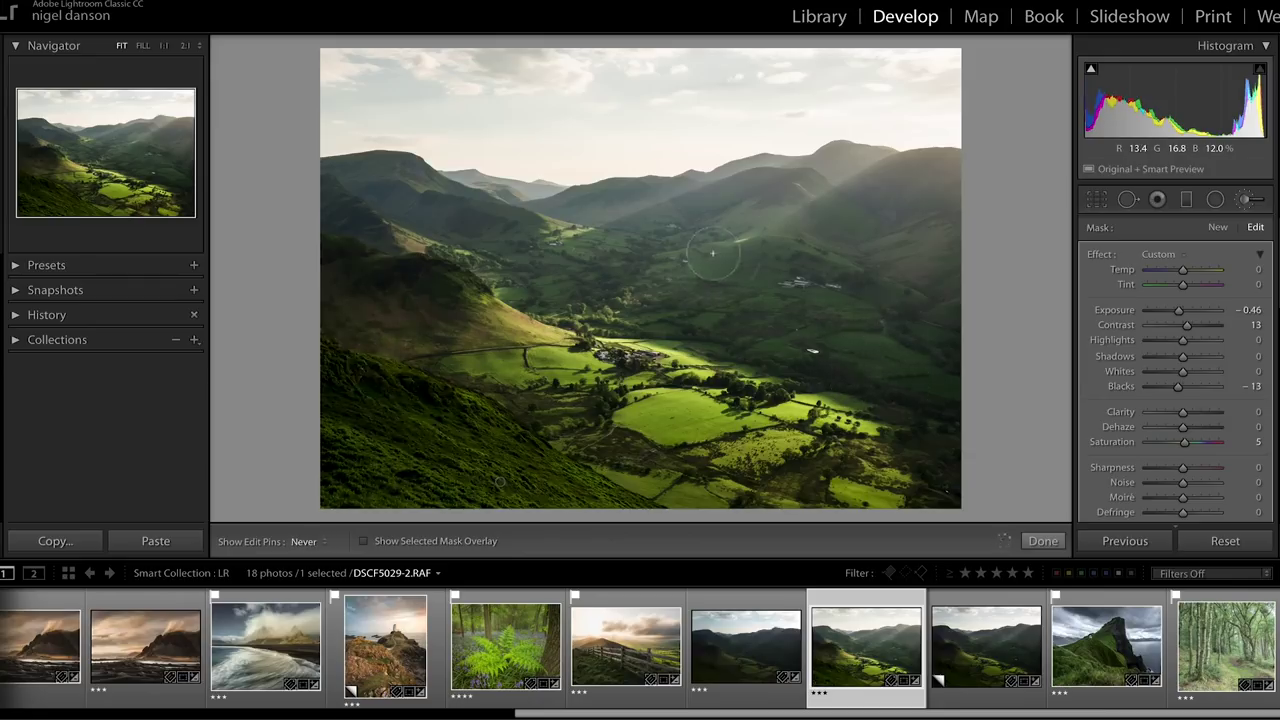
key("h")
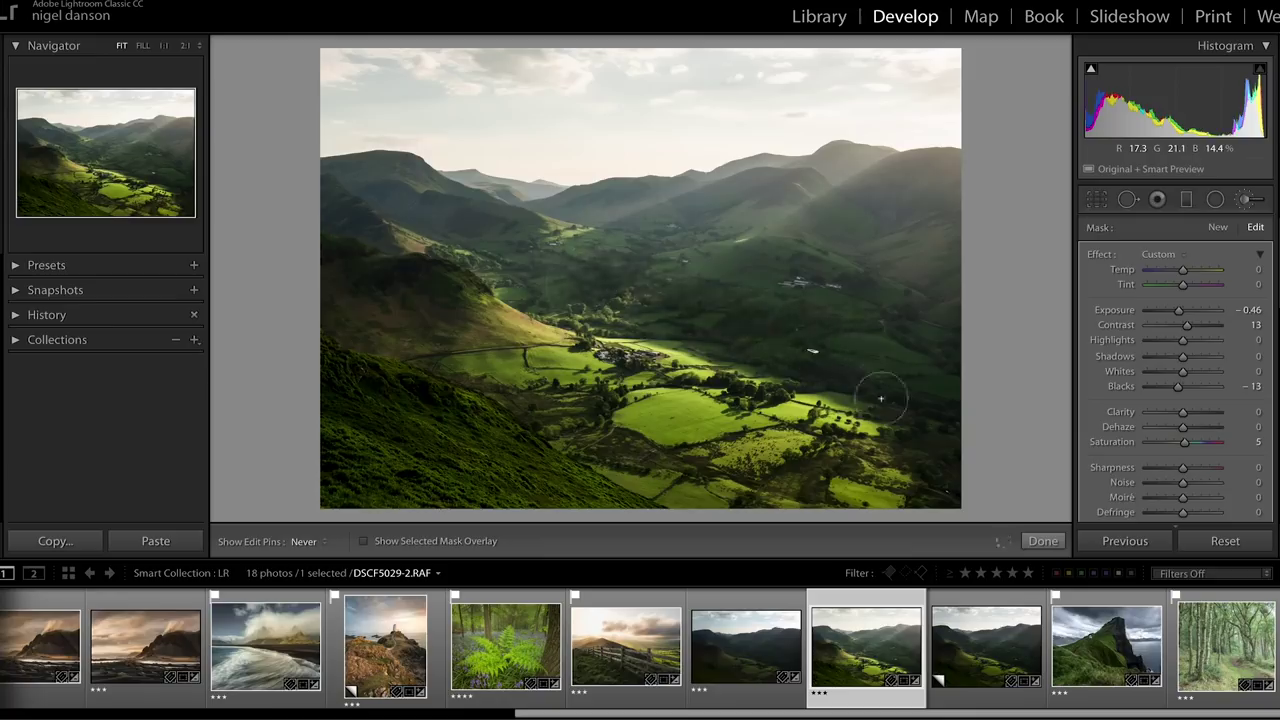
key("h")
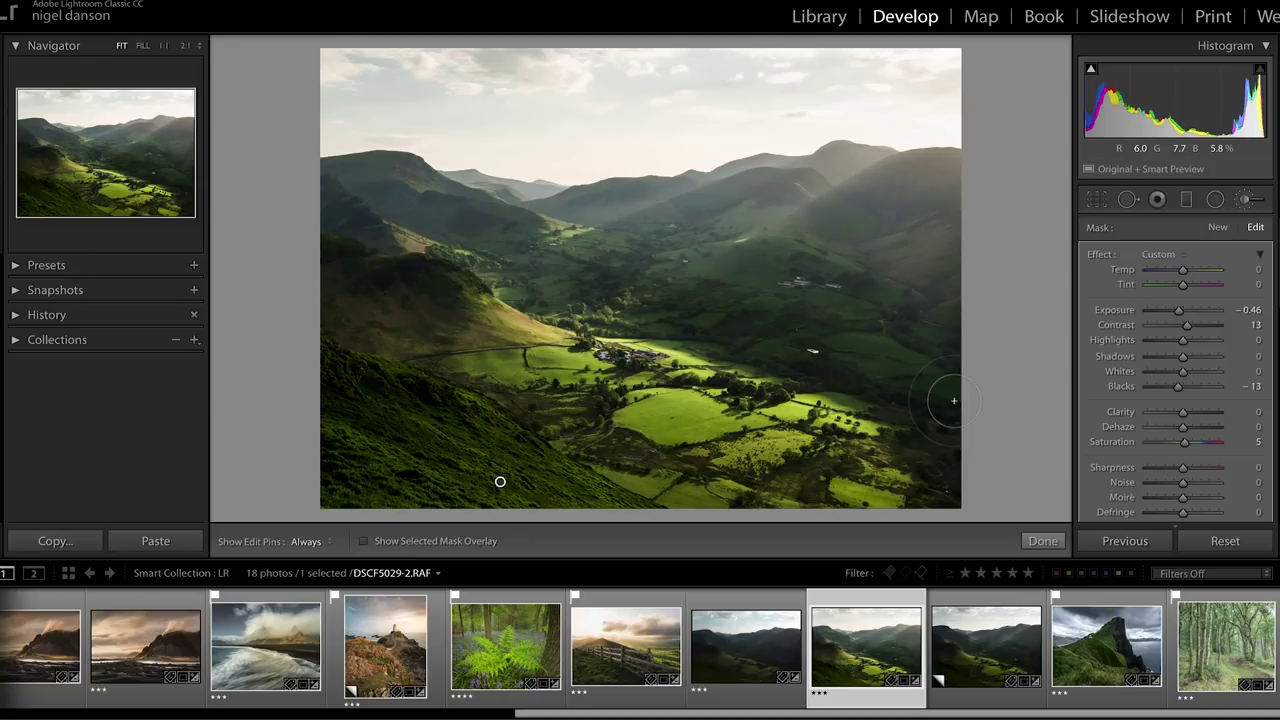
left_click(1246, 200)
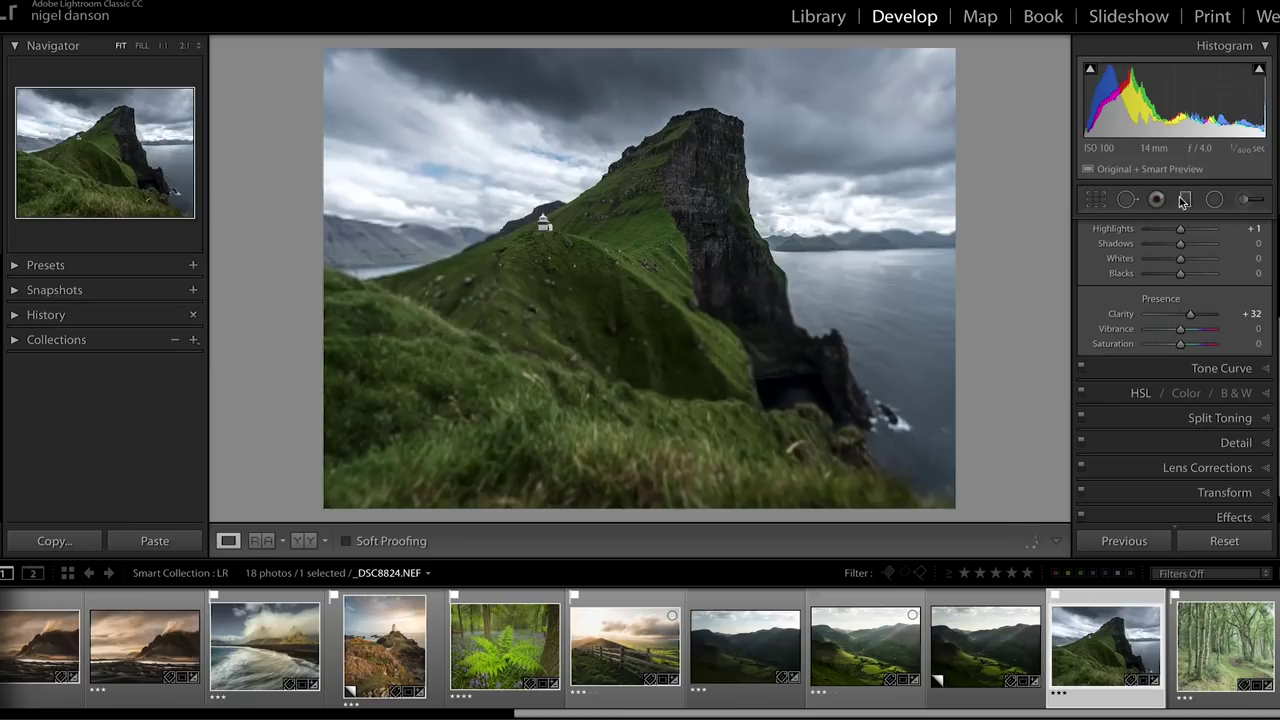
- Examine the mask, effect settings and Color range mask of the existing graduated filter in the sky above the cliff
left_click(1186, 200)
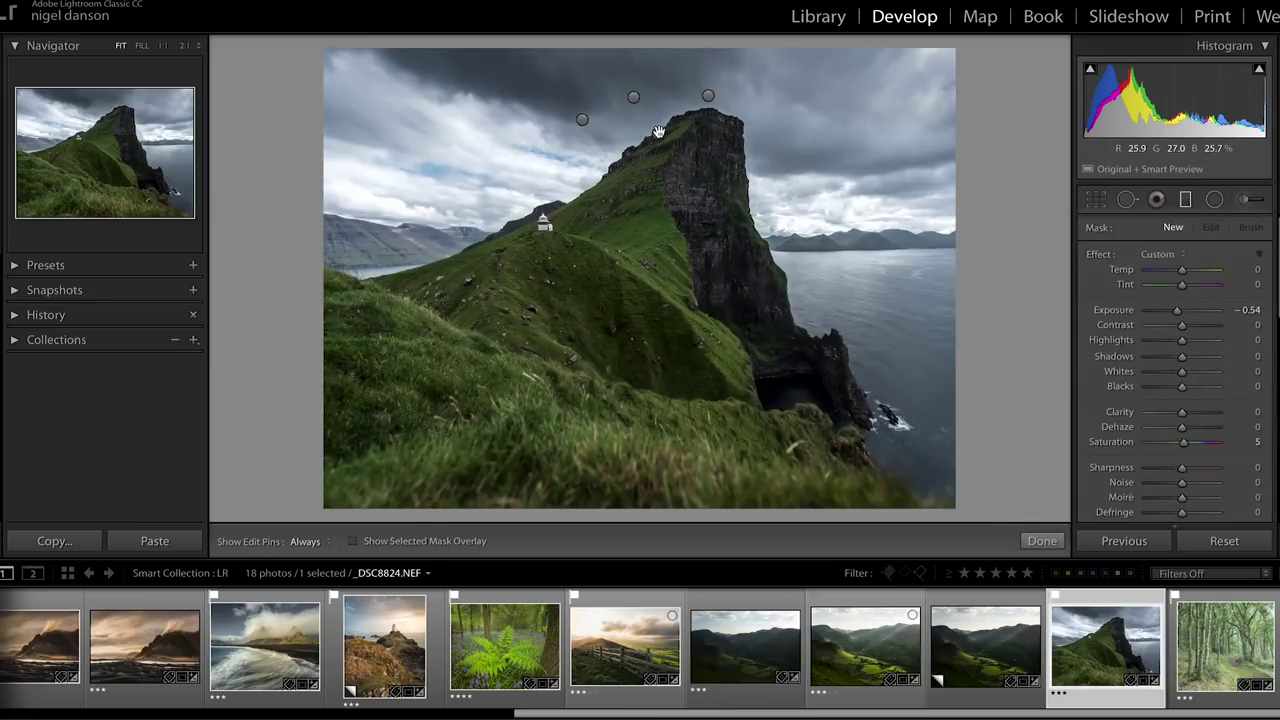
left_click(633, 97)
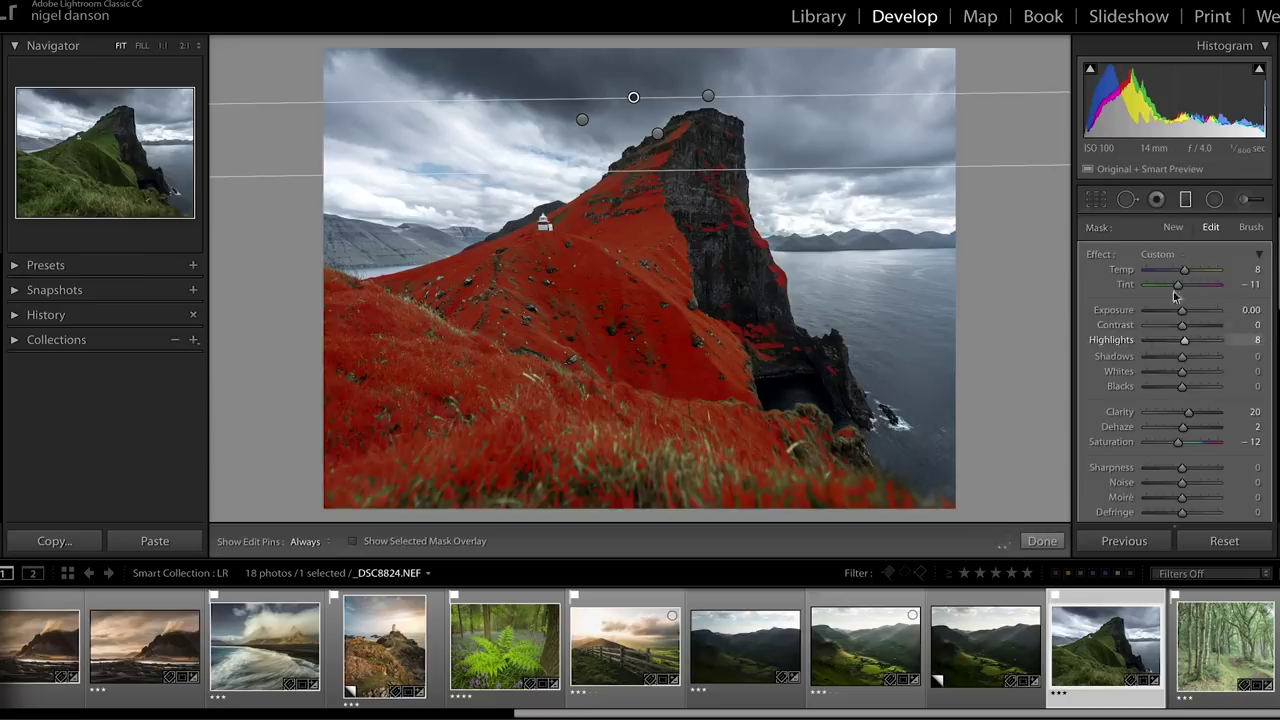
scroll(1158, 326, "down", 5)
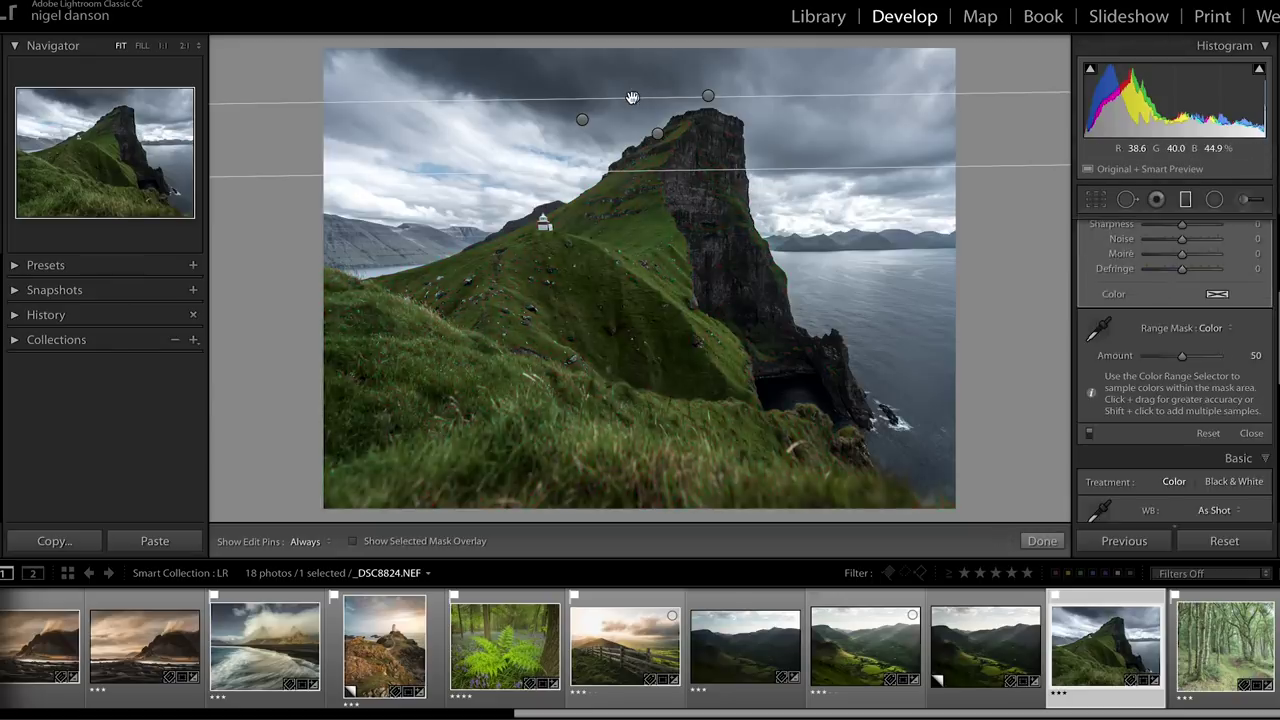
left_click(1186, 200)
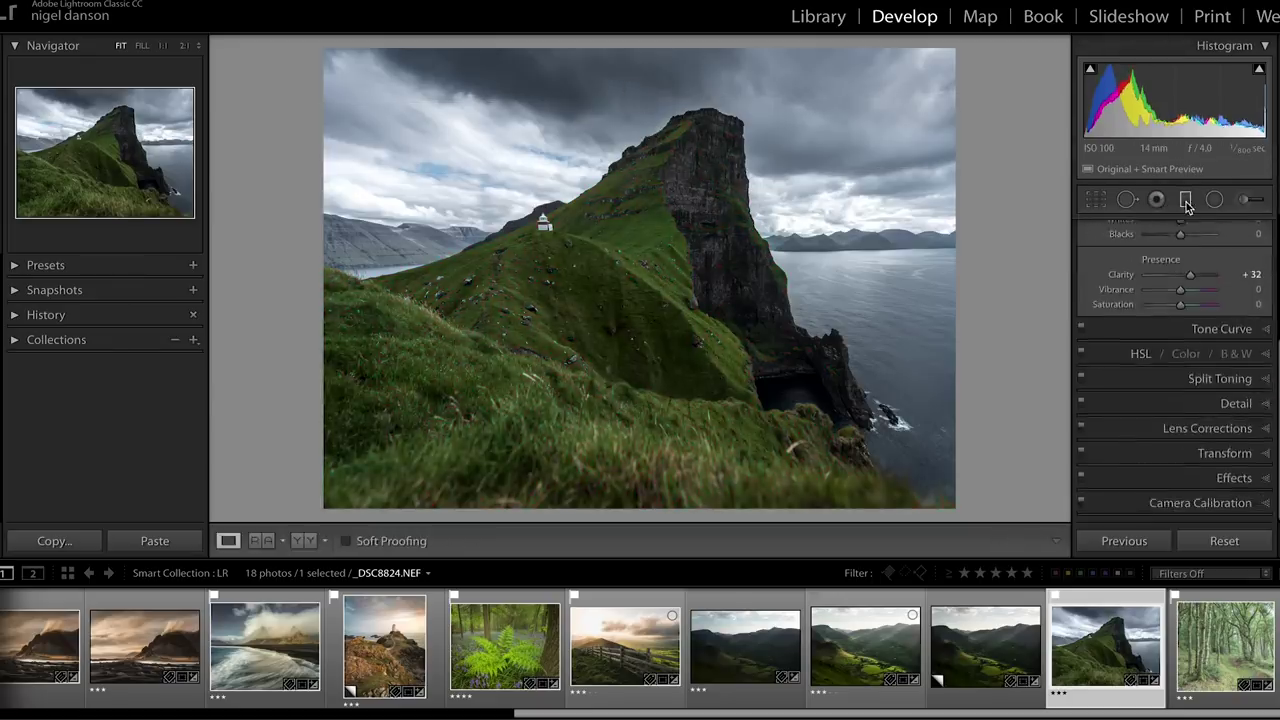
- Draw a new graduated filter upward in the sky so it covers everything below, and reset all its effect values
left_click(1186, 200)
left_click_drag(621, 120, 621, 62)
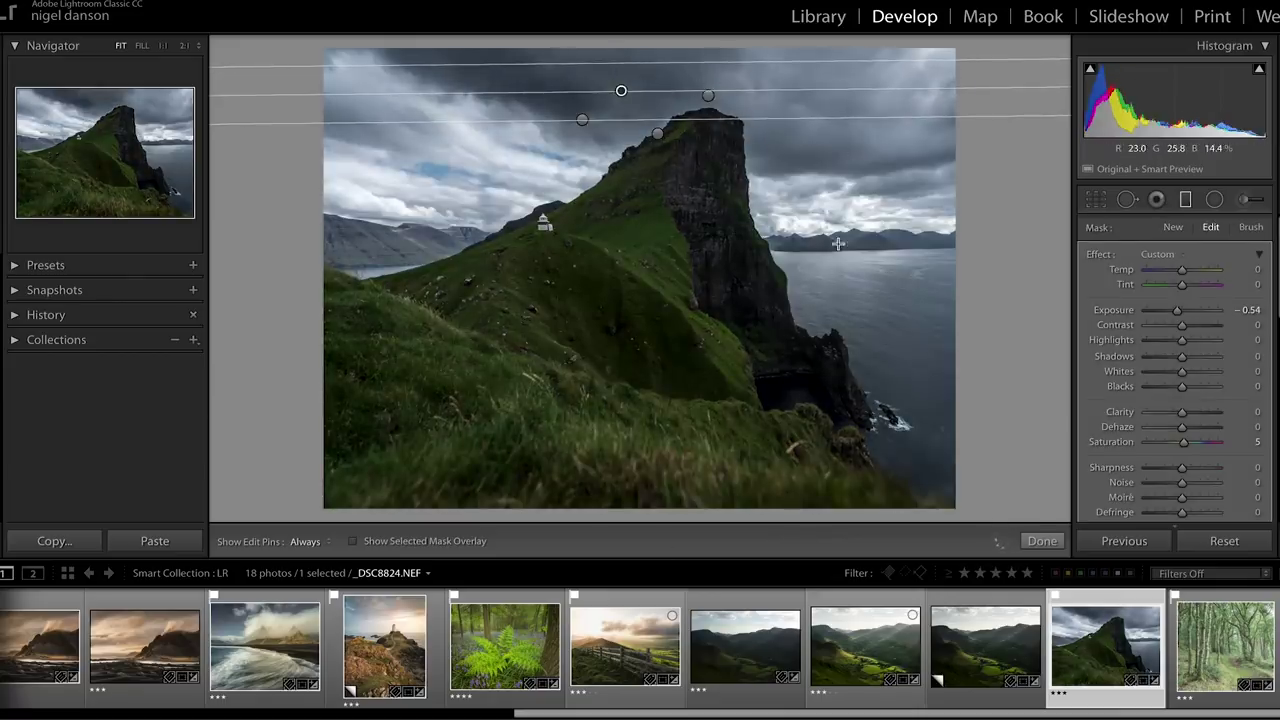
double_click(1117, 309)
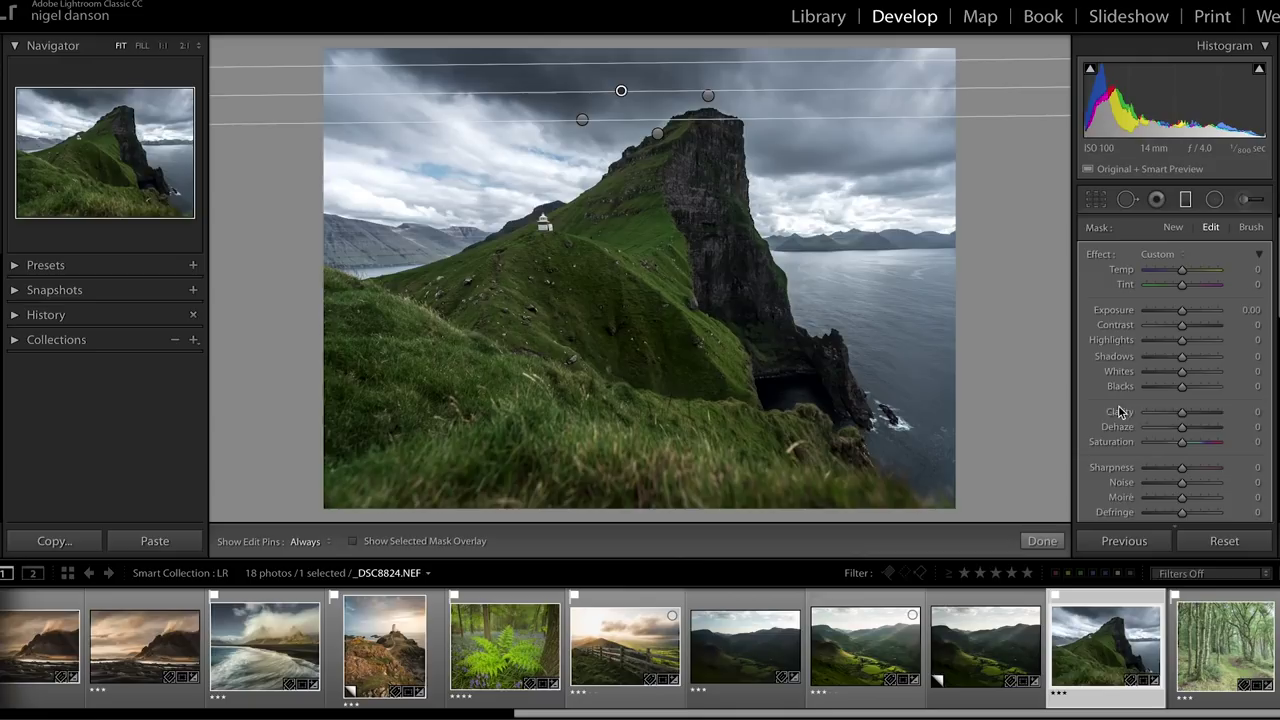
- Set the graduated filter's Range Mask to Color and sample an area of green grass on the hillside
scroll(1185, 405, "down", 6)
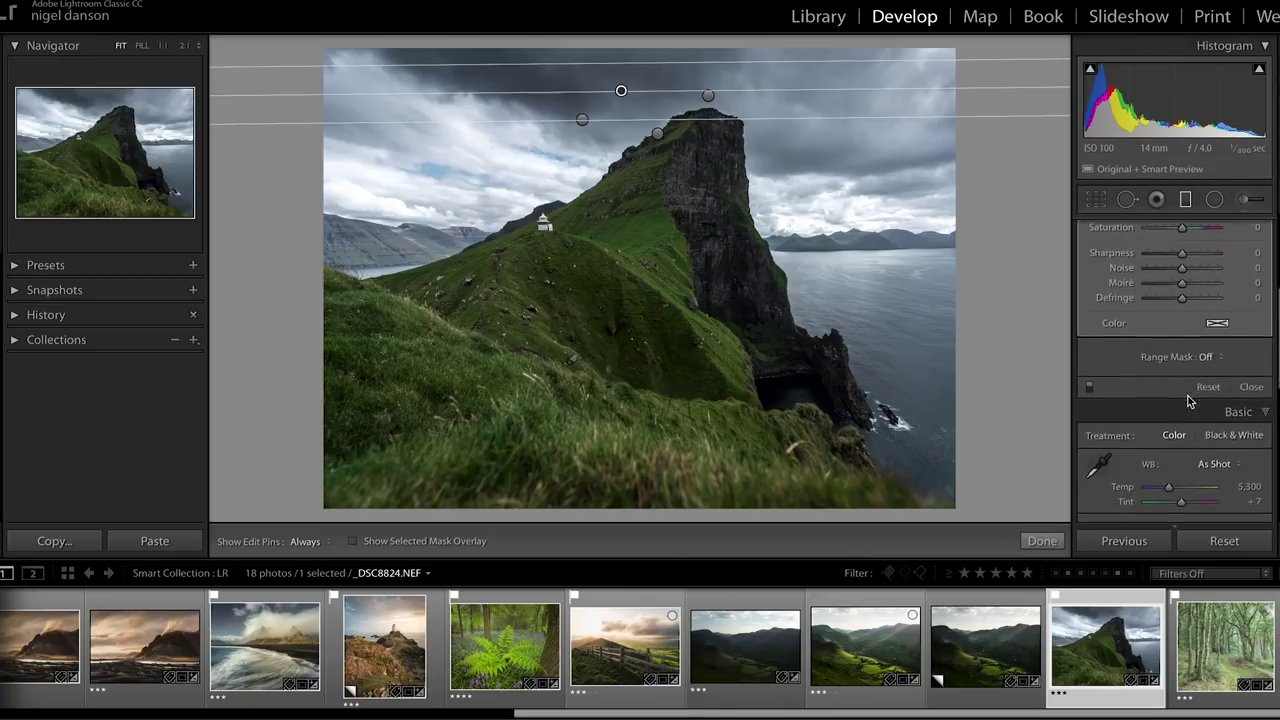
left_click(1207, 357)
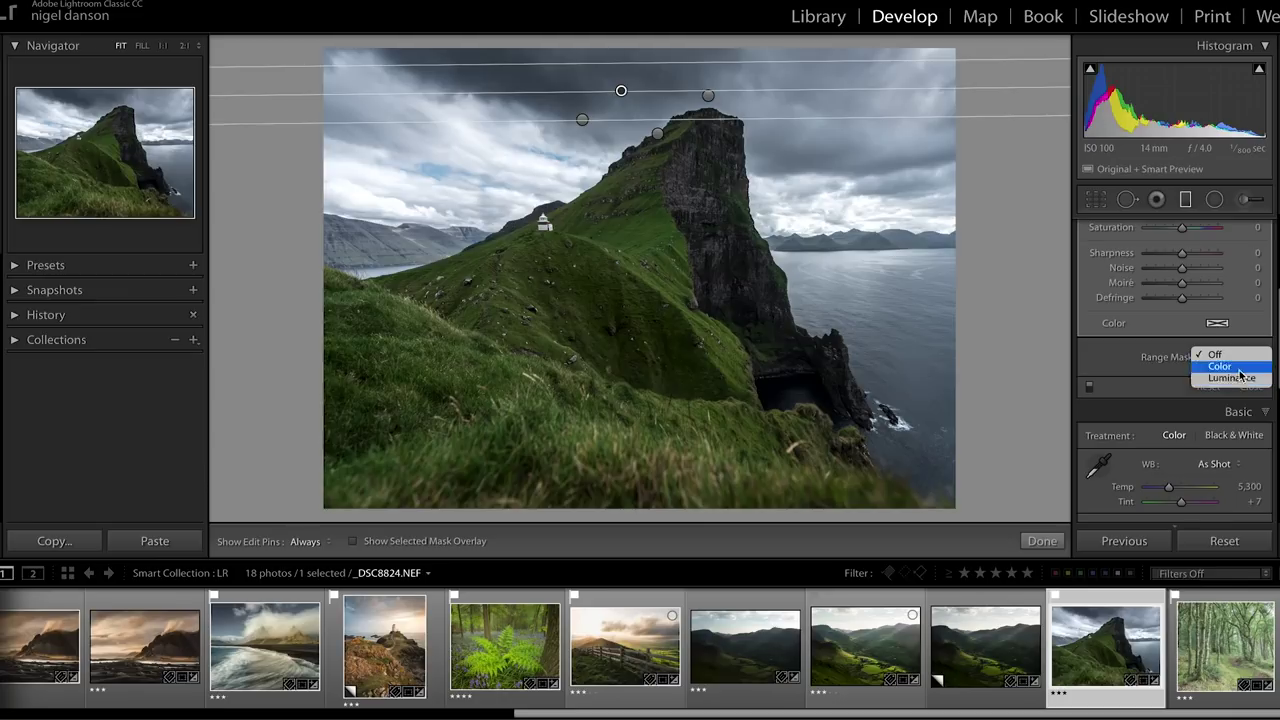
left_click(1237, 367)
left_click(1100, 357)
left_click_drag(626, 226, 655, 250)
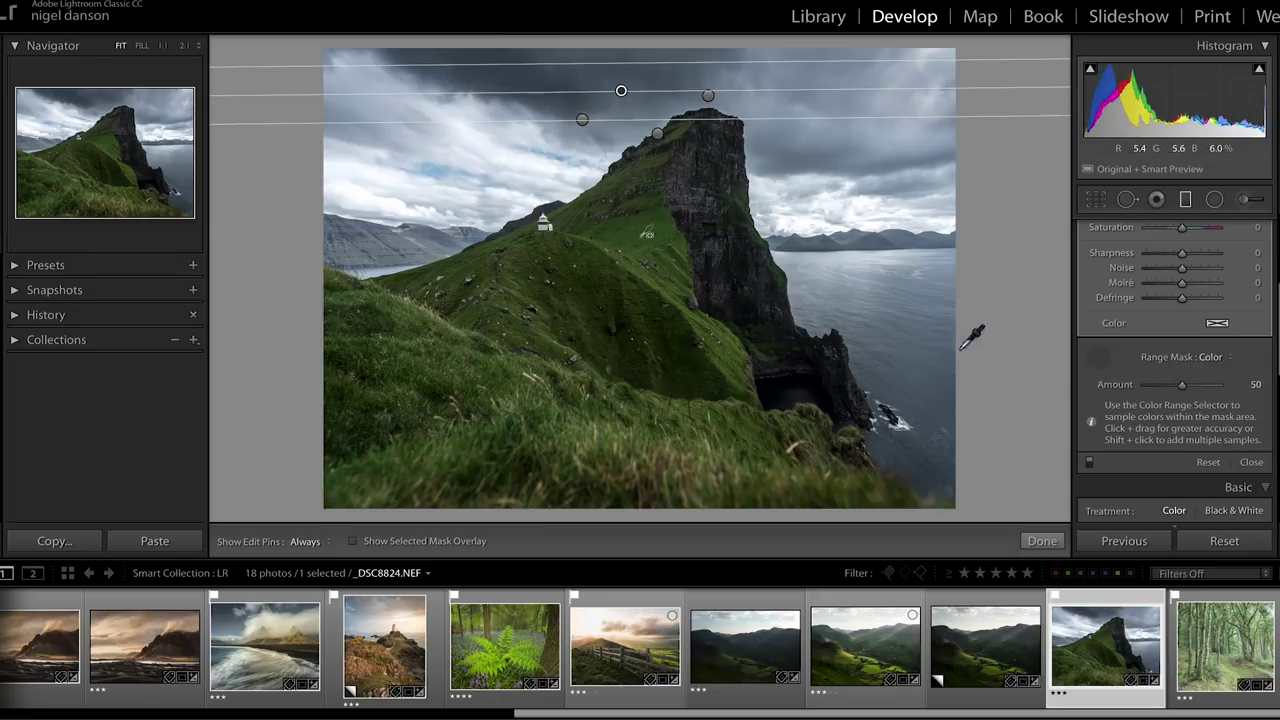
left_click(1102, 362)
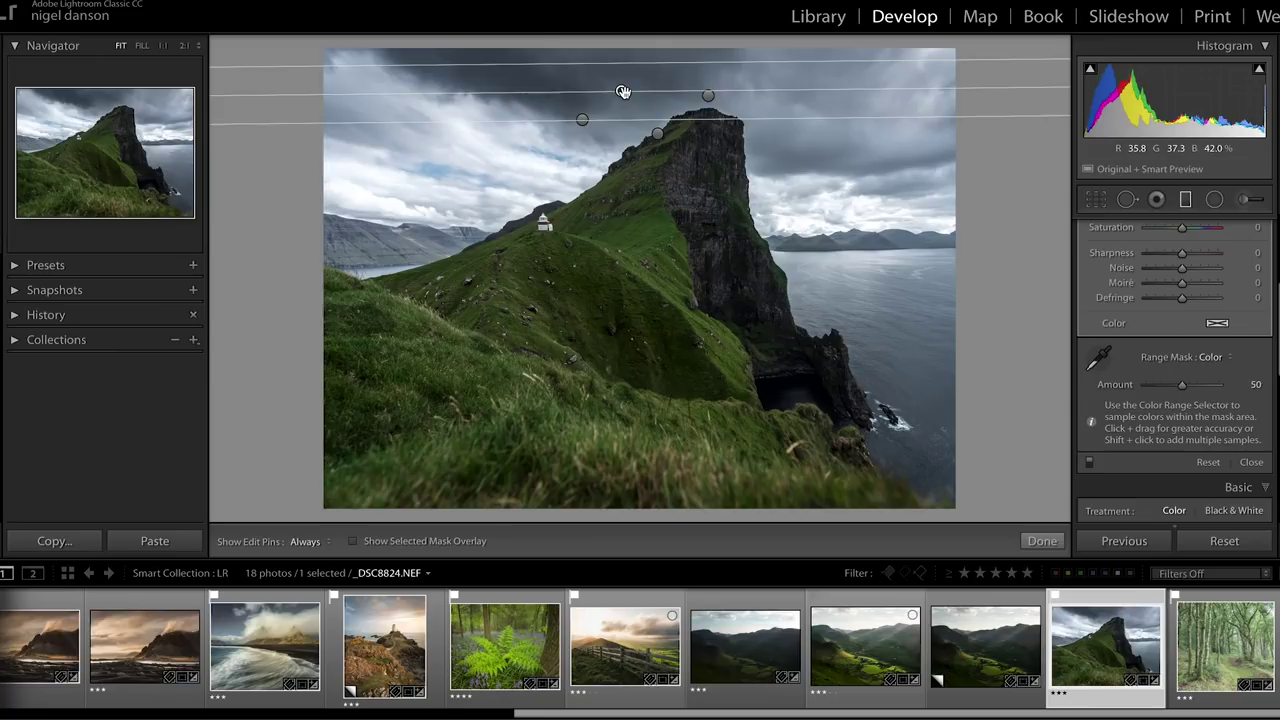
- Reduce the color range mask's Amount to 12, checking the selection with the mask overlay shown
mouse_move(620, 91)
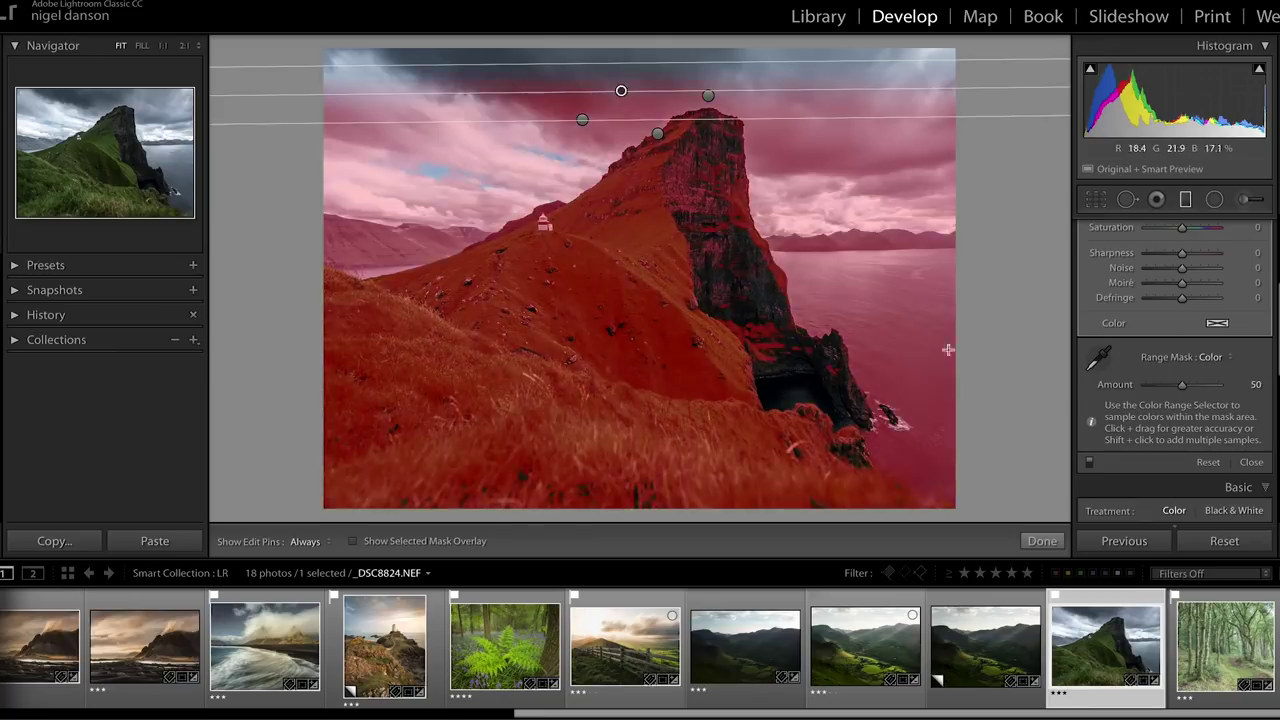
left_click_drag(1182, 386, 1155, 392)
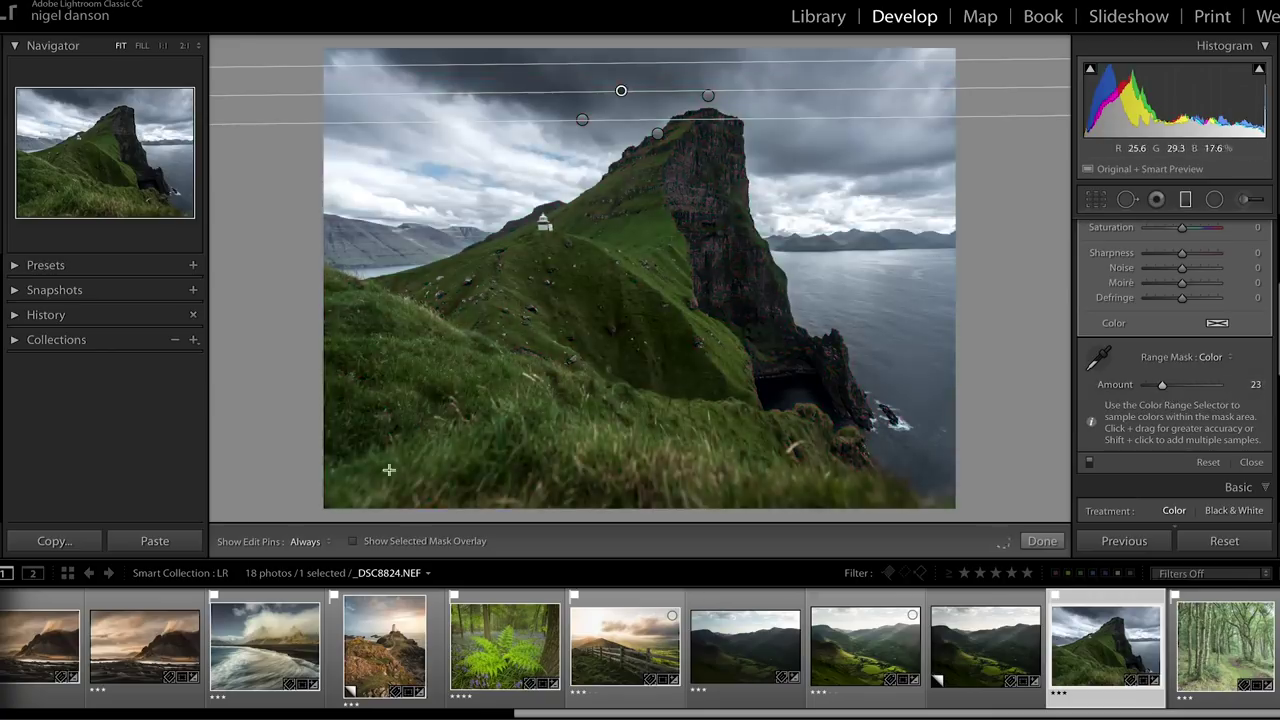
key("o")
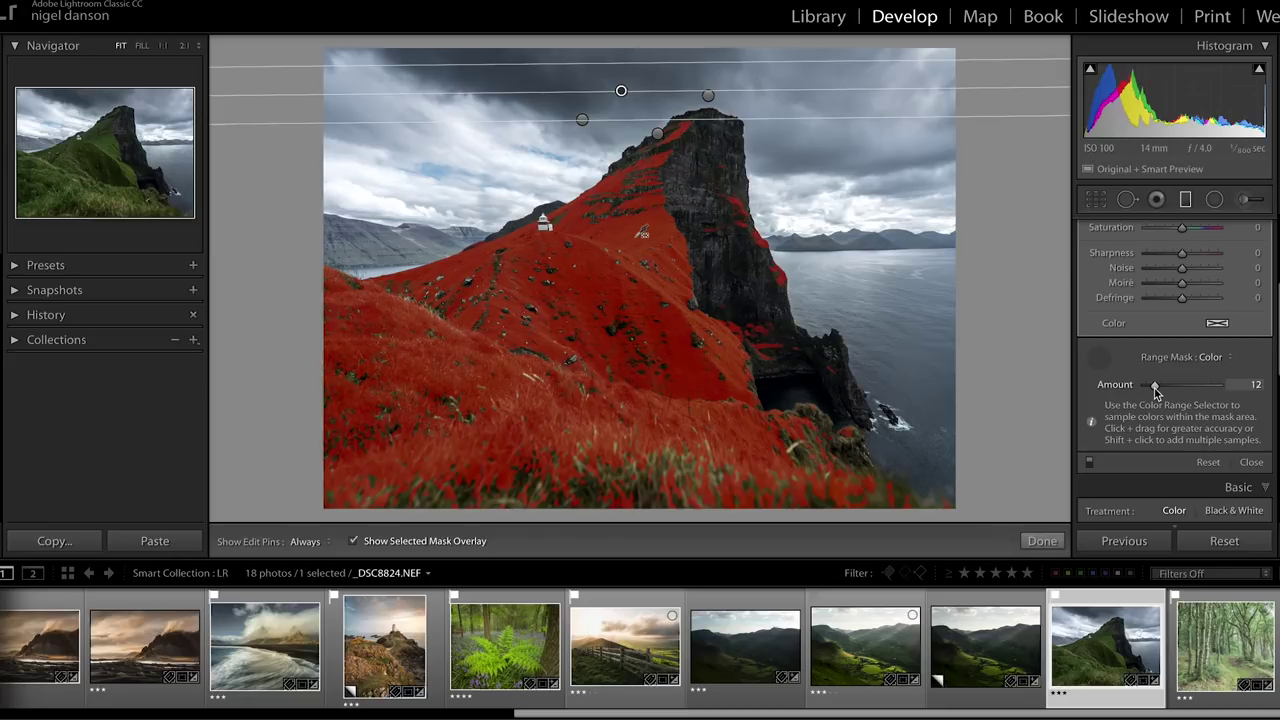
- Hide the mask overlay and set the filter's Clarity to 21, Highlights to -15, Whites to 31 and Blacks to -7
scroll(1200, 374, "up", 6)
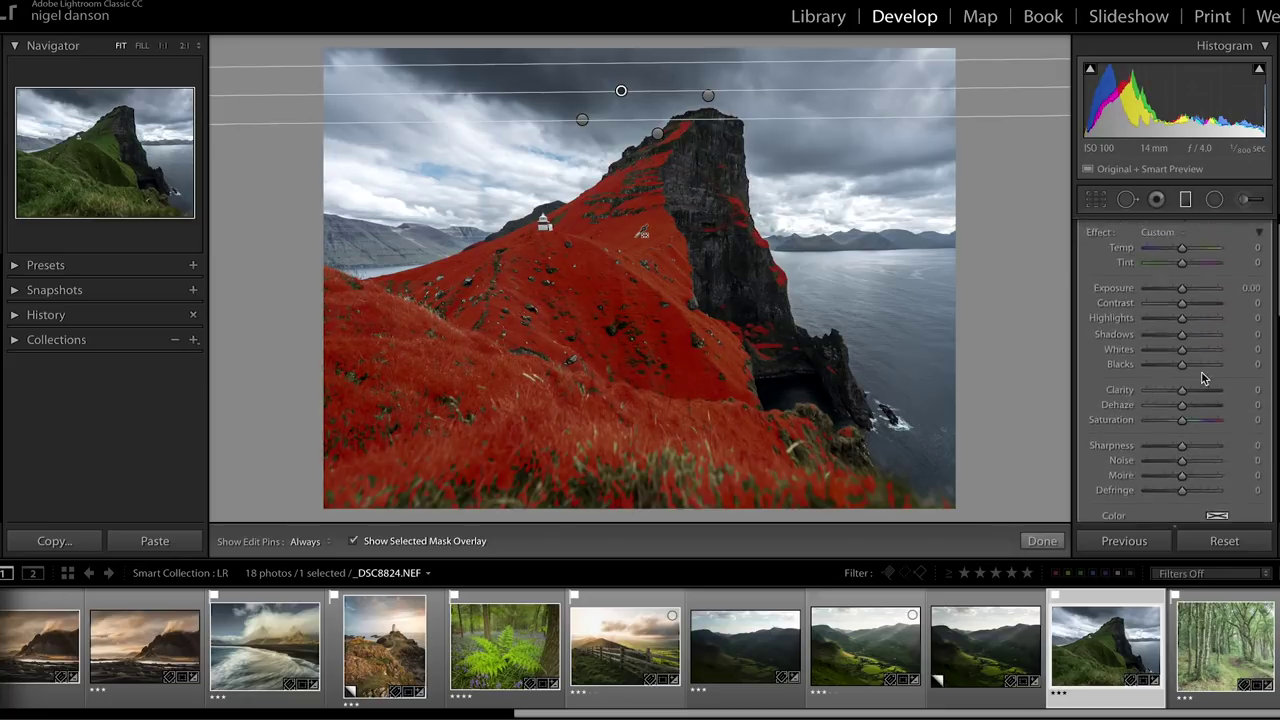
left_click(351, 543)
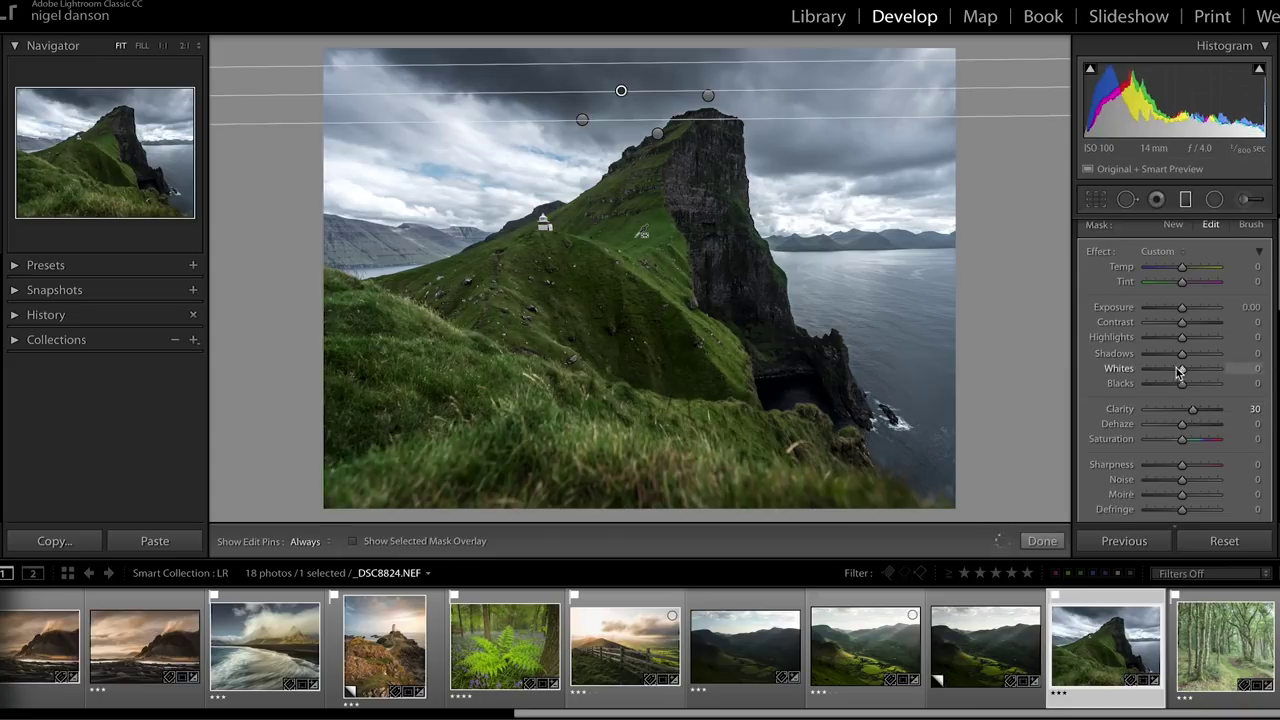
left_click_drag(1189, 410, 1188, 410)
left_click_drag(1182, 337, 1183, 390)
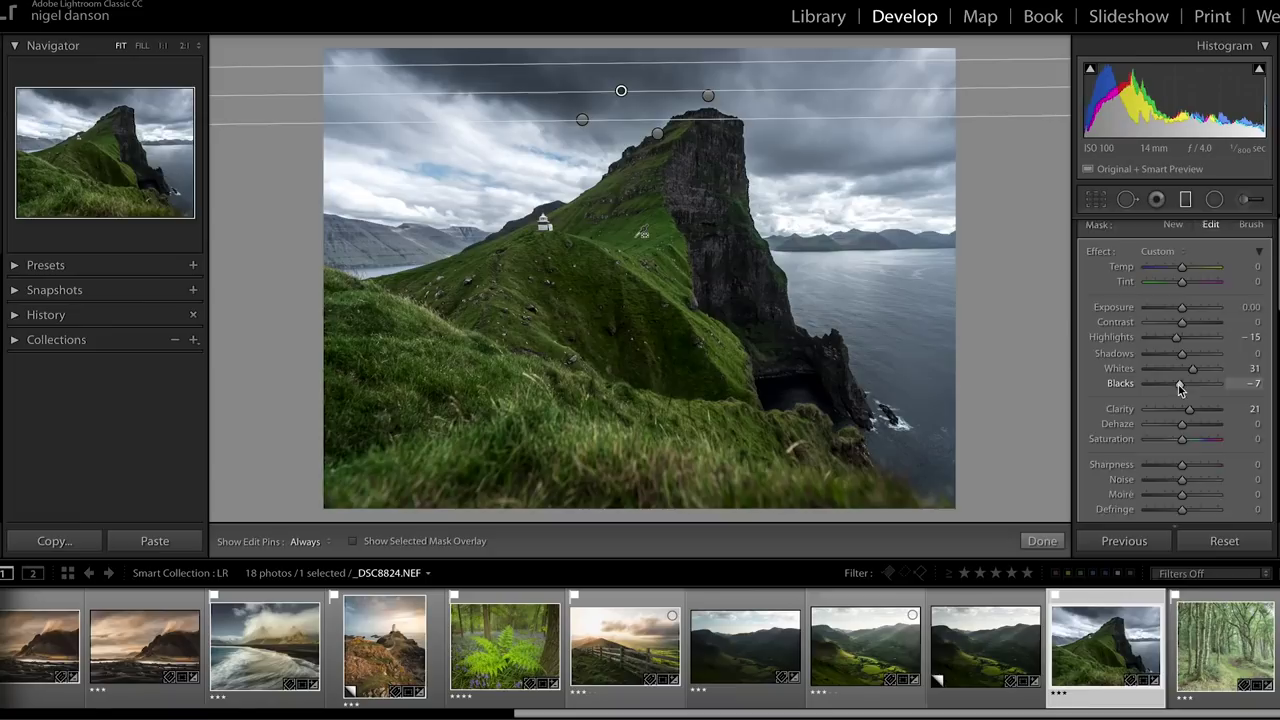
- Switch the graduated filters off and on again to compare the cliff photo before and after
scroll(1185, 388, "down", 5)
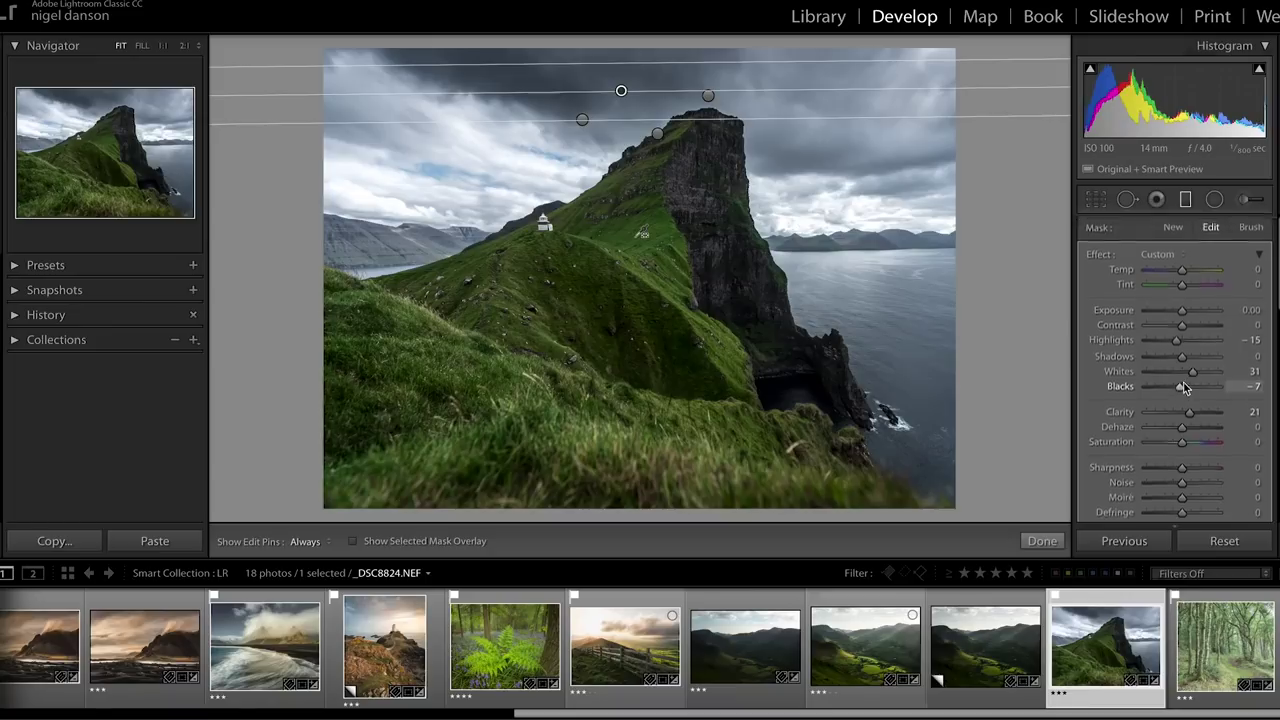
scroll(1185, 388, "down", 5)
scroll(1160, 405, "up", 4)
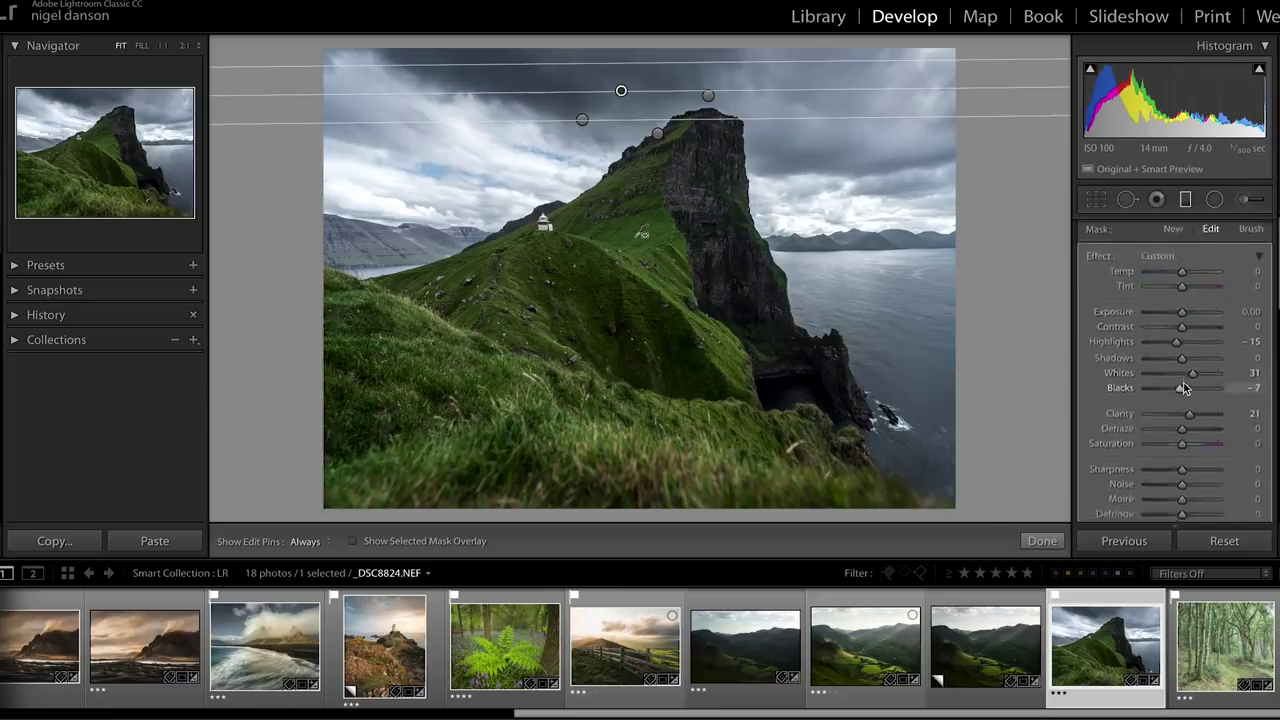
left_click(1089, 475)
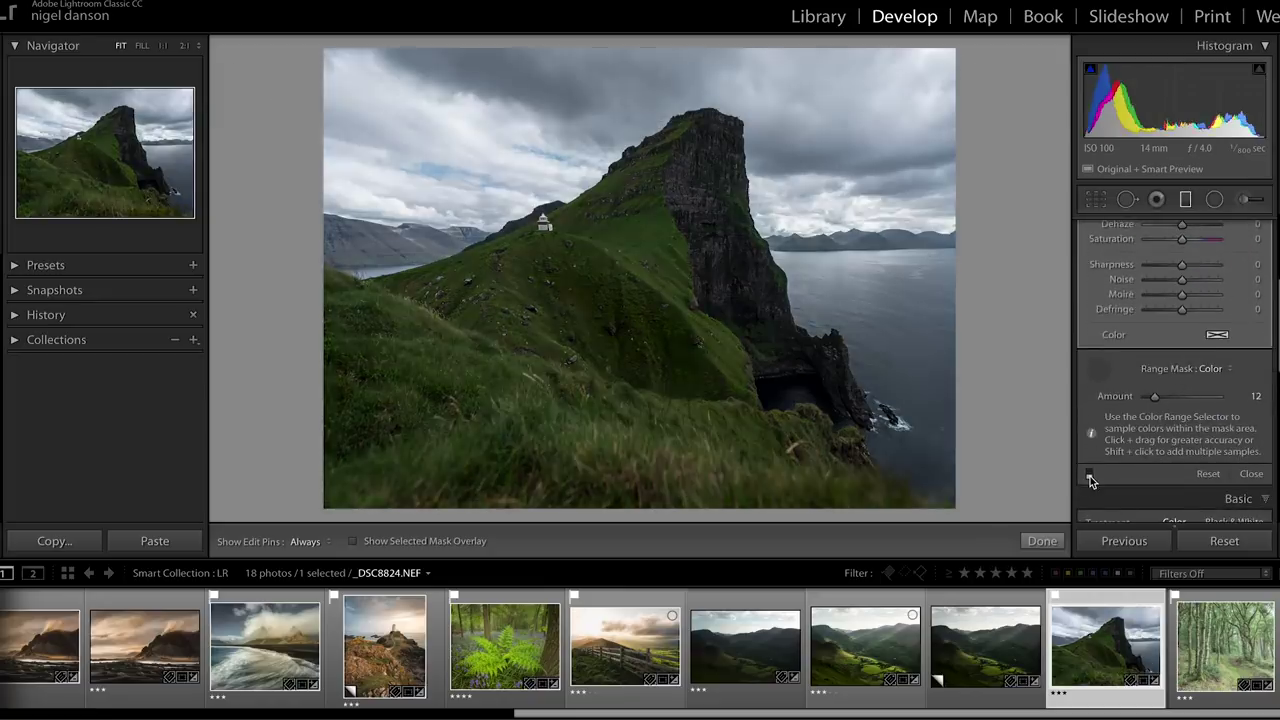
left_click(1089, 475)
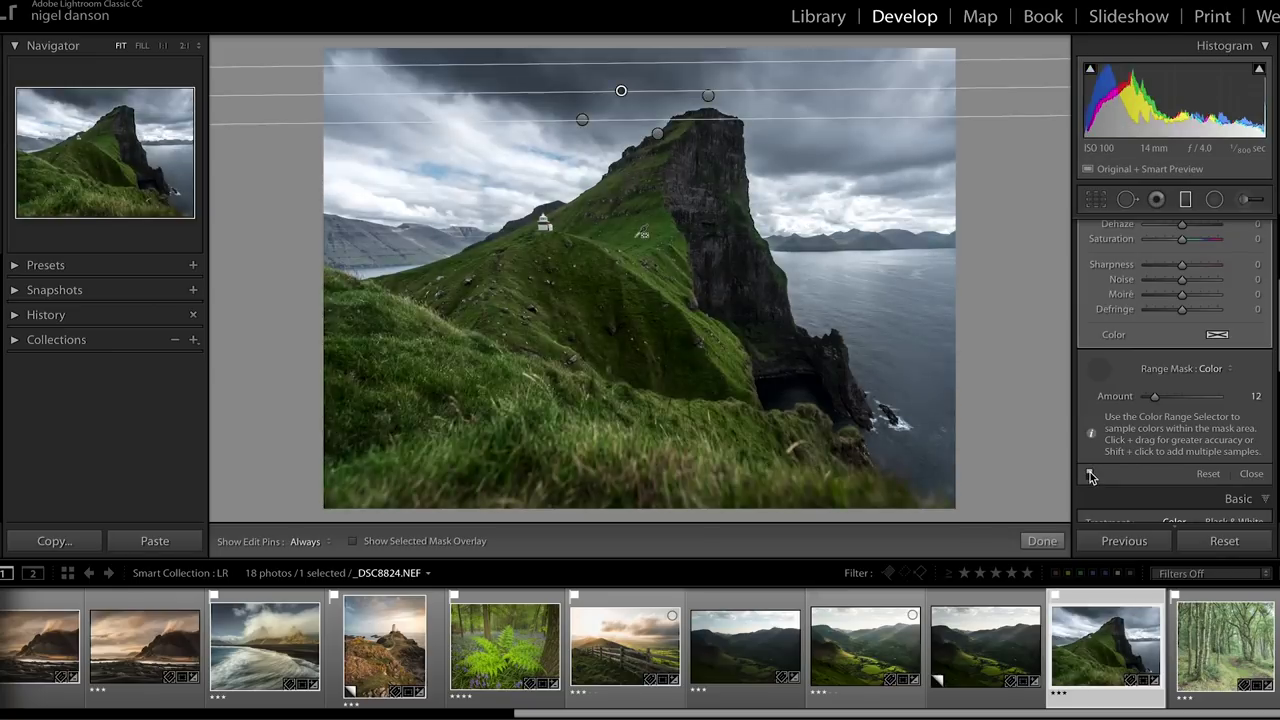